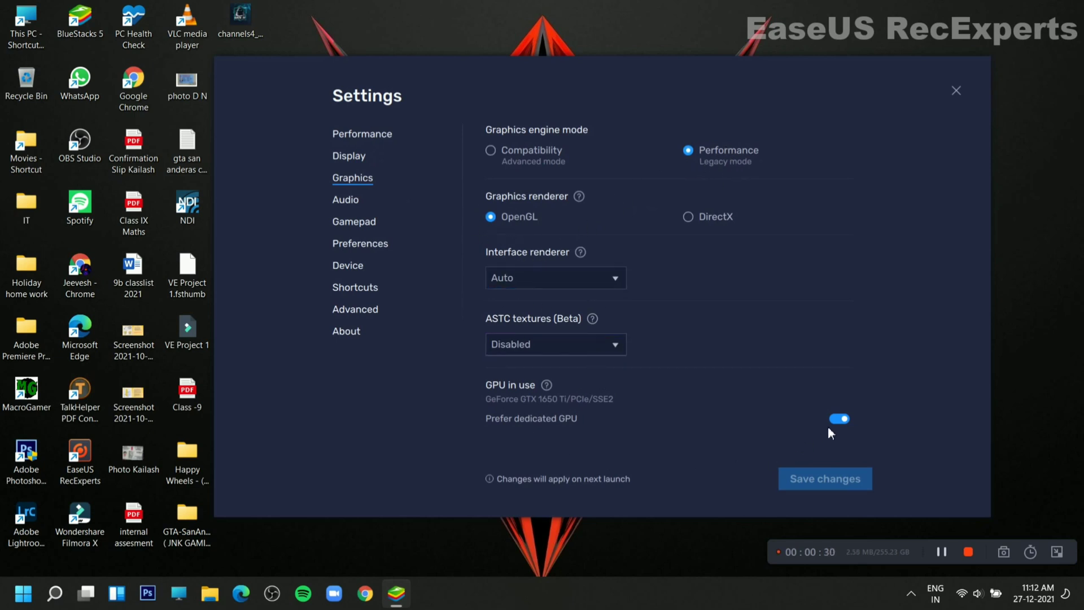
- Look through the emulator's audio, gamepad and preferences settings
{"action": "left_click", "coordinate": [346, 201]}
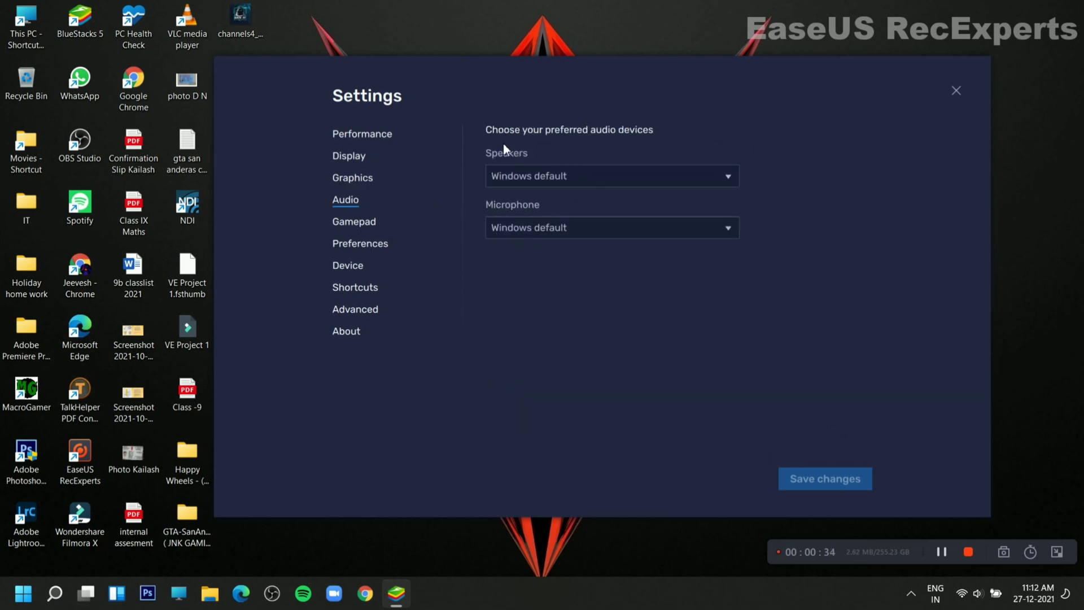
{"action": "left_click", "coordinate": [355, 225]}
{"action": "left_click", "coordinate": [363, 247]}
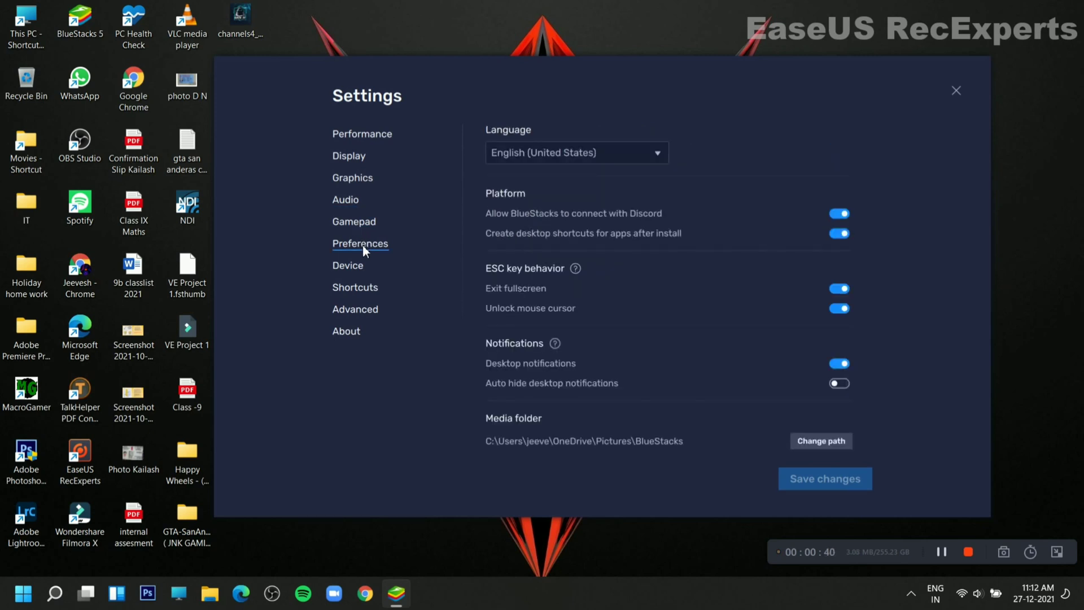
{"action": "scroll", "coordinate": [697, 302], "scroll_direction": "down", "scroll_amount": 1}
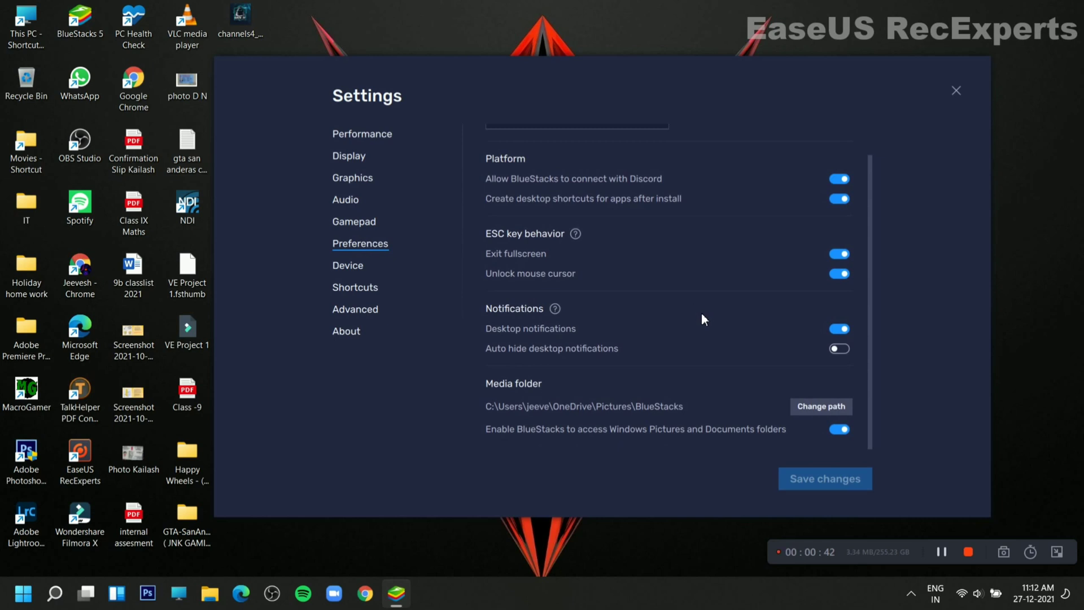
- Review the emulator's device profile options and its full list of keyboard shortcuts
{"action": "left_click", "coordinate": [351, 265]}
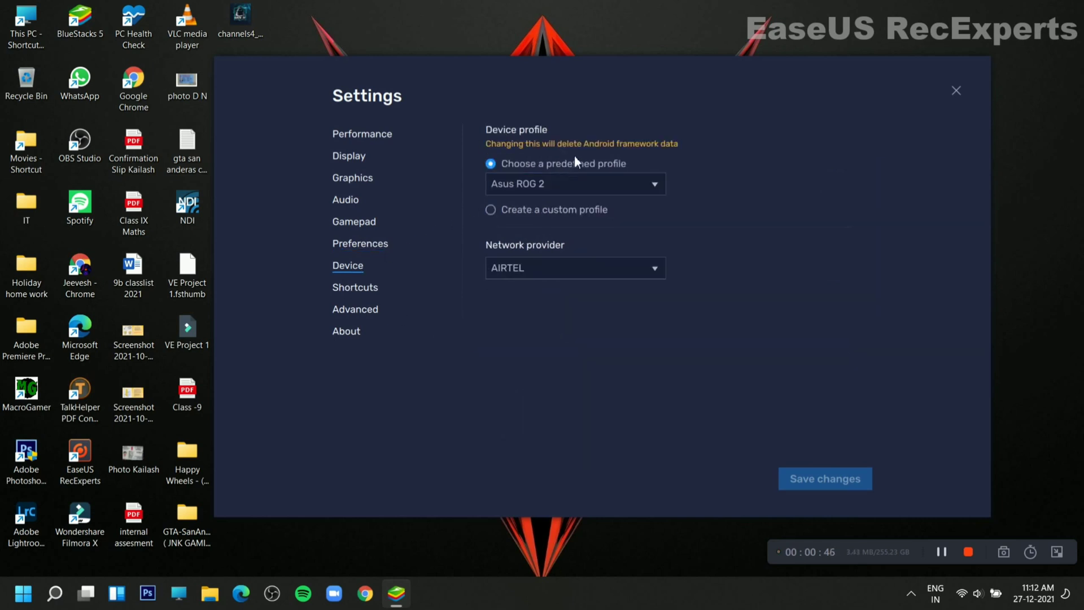
{"action": "left_click", "coordinate": [556, 184]}
{"action": "left_click", "coordinate": [545, 210]}
{"action": "left_click", "coordinate": [354, 287]}
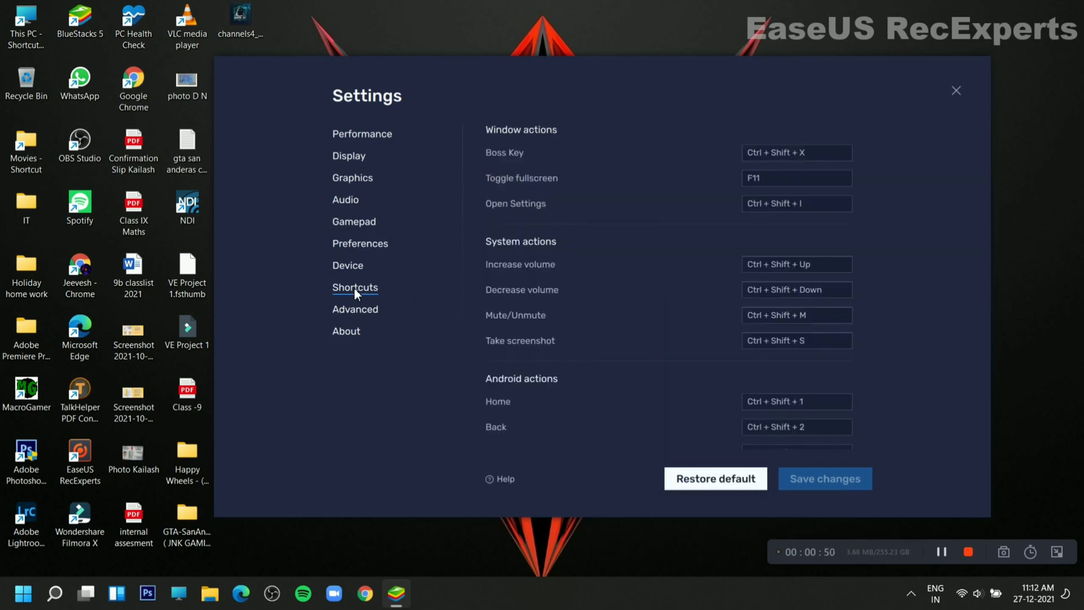
{"action": "scroll", "coordinate": [650, 322], "scroll_direction": "down", "scroll_amount": 10}
{"action": "scroll", "coordinate": [610, 336], "scroll_direction": "up", "scroll_amount": 1}
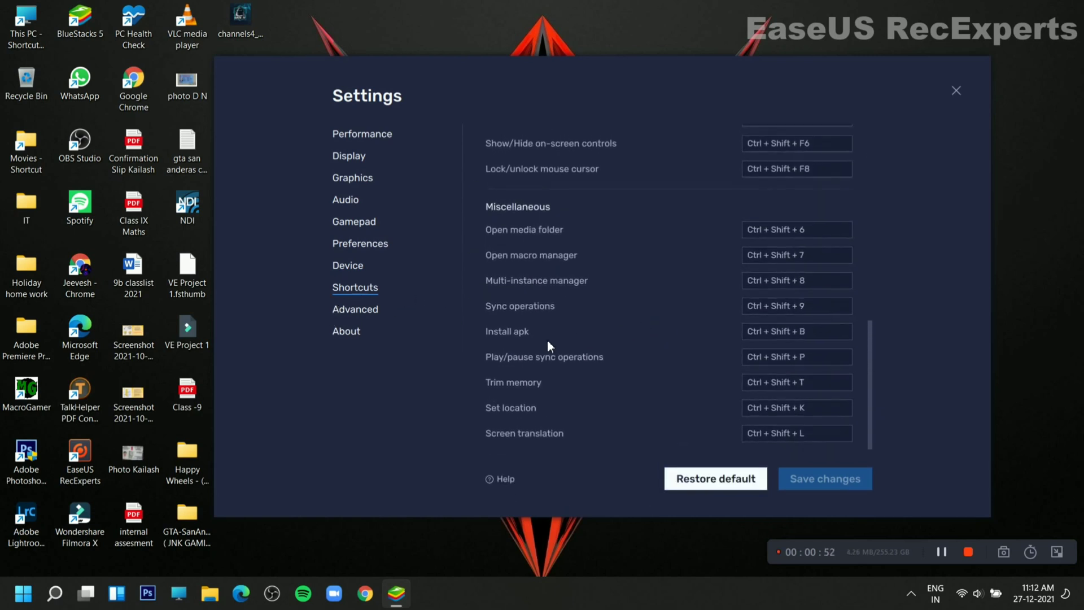
- Look at the advanced settings, check for BlueStacks updates on the About page, and close the settings
{"action": "left_click", "coordinate": [355, 309]}
{"action": "left_click", "coordinate": [356, 331]}
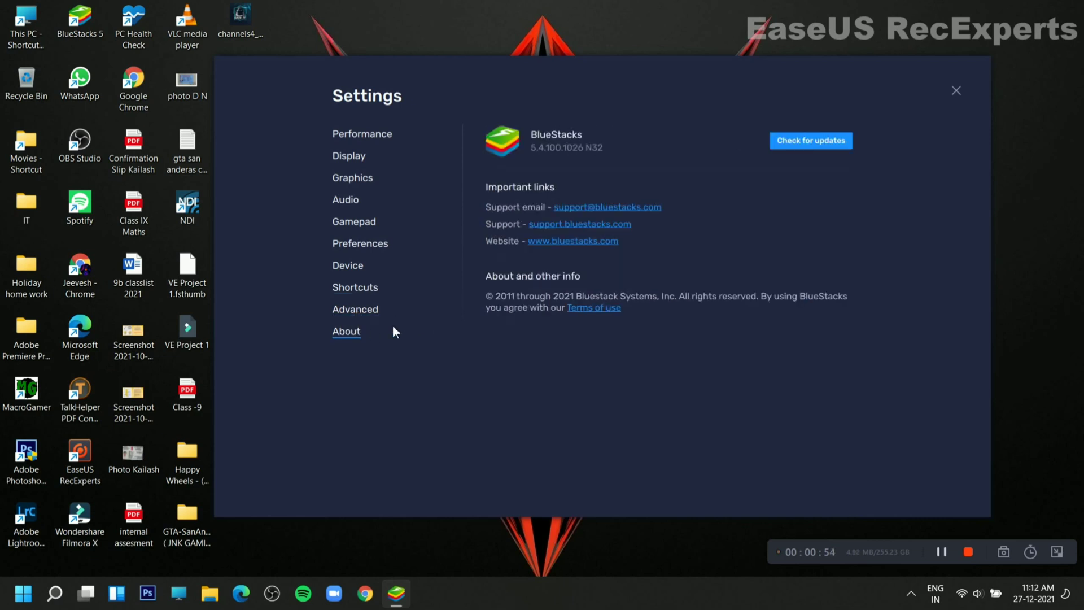
{"action": "left_click", "coordinate": [816, 150]}
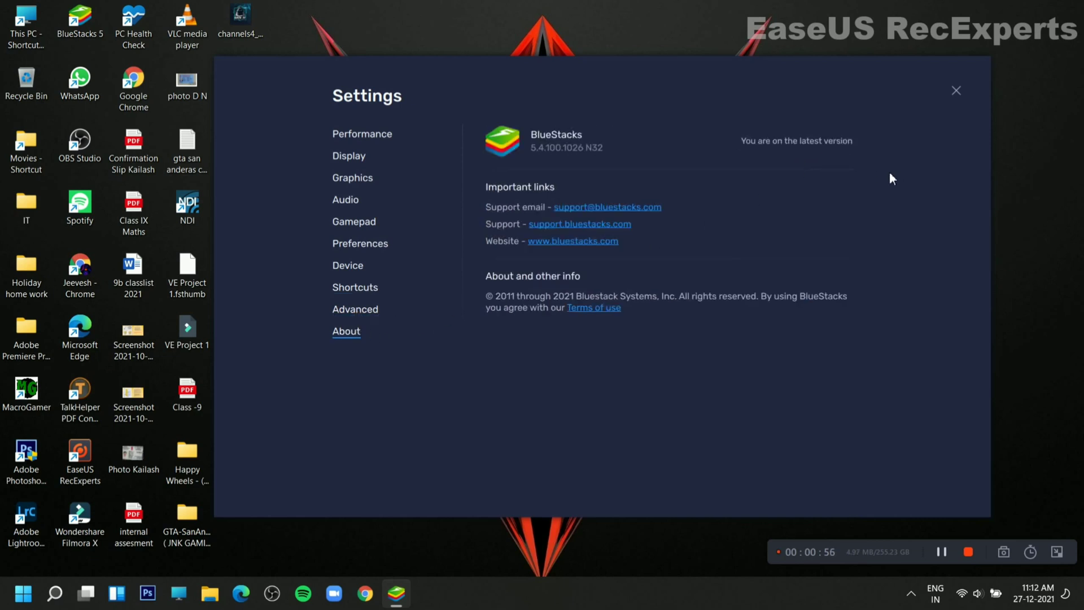
{"action": "left_click", "coordinate": [956, 90]}
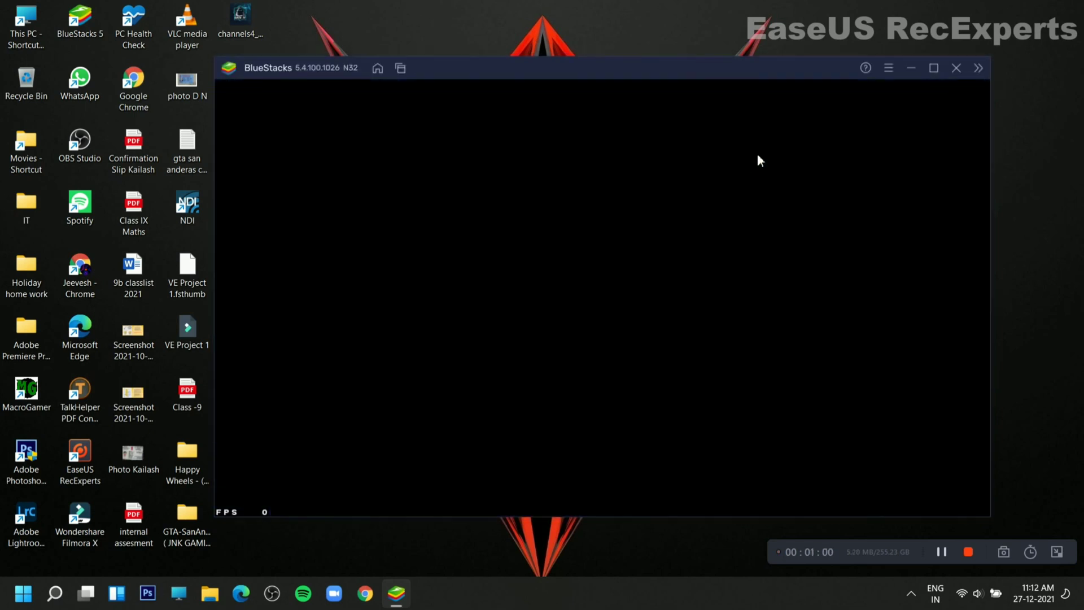
- Open the computer's system properties from This PC and clear the File Explorer window away
{"action": "double_click", "coordinate": [29, 27]}
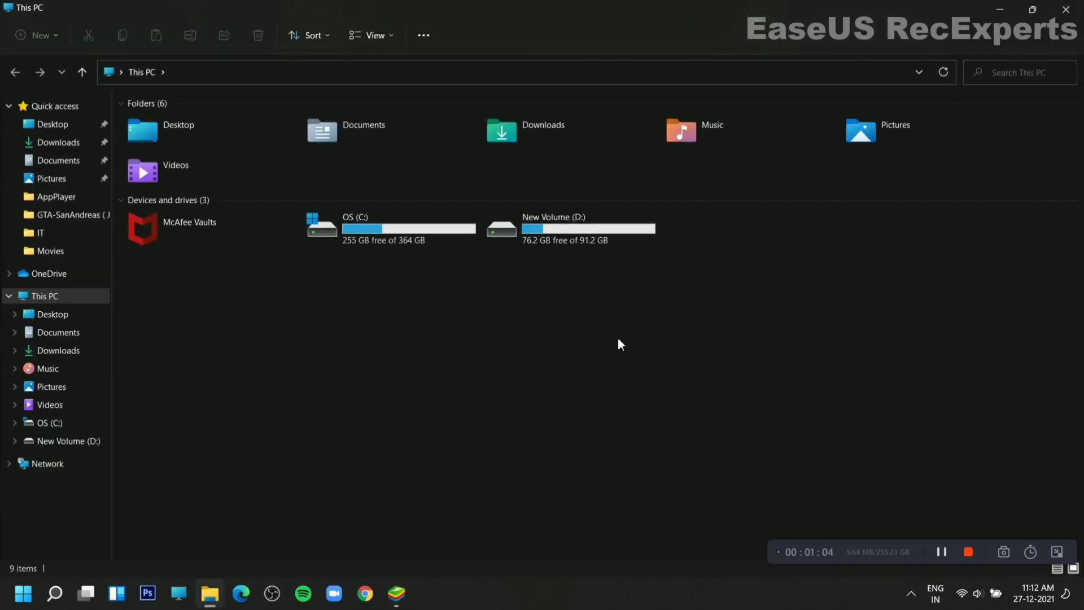
{"action": "right_click", "coordinate": [623, 354]}
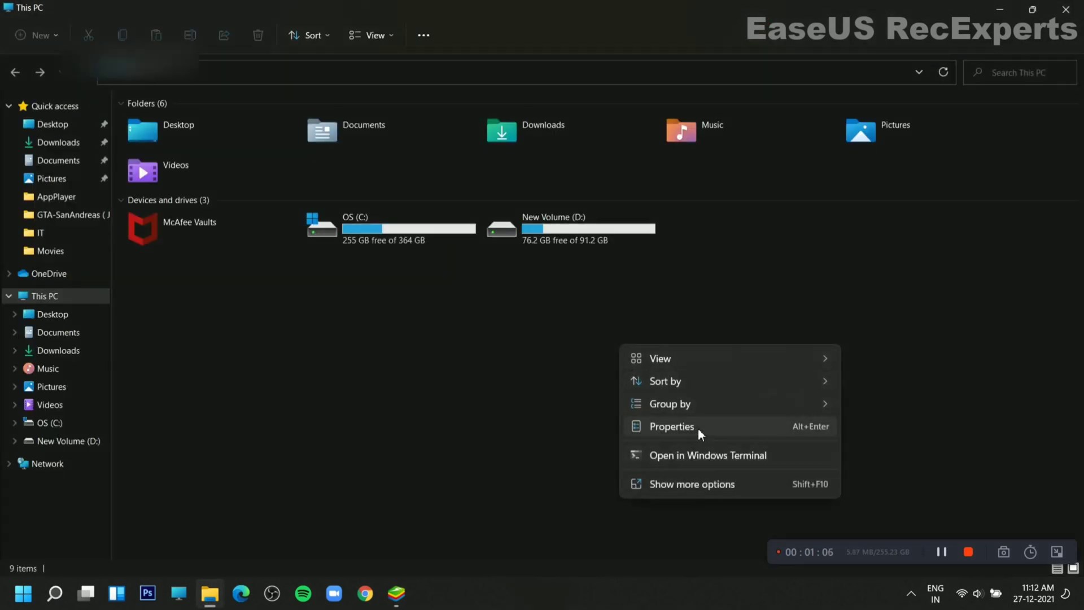
{"action": "left_click", "coordinate": [693, 427]}
{"action": "left_click", "coordinate": [1000, 10]}
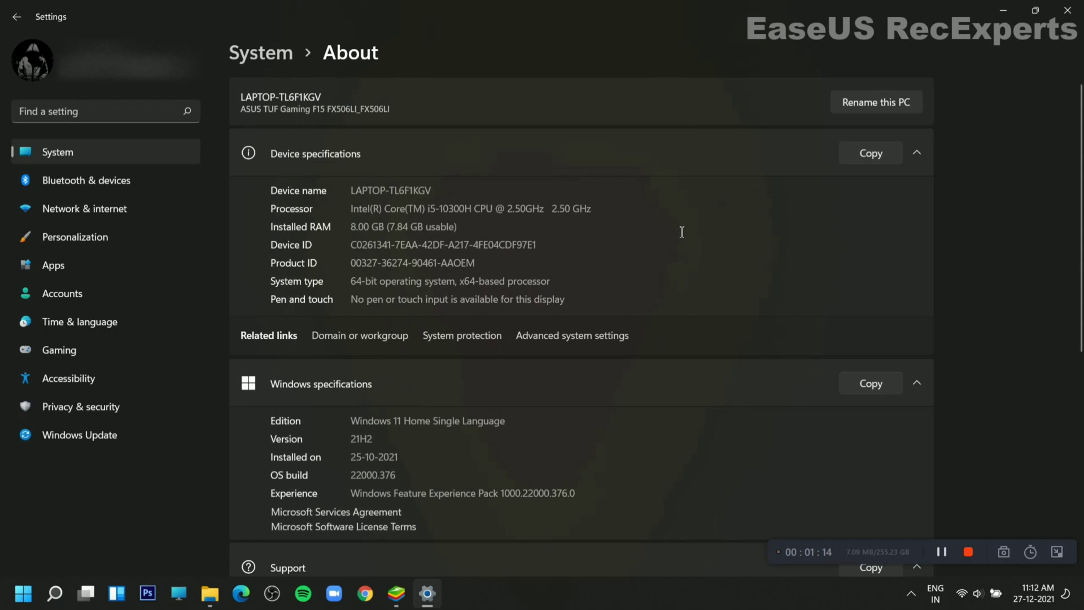
- Examine the computer's device and Windows specifications, then close the system settings
{"action": "scroll", "coordinate": [682, 232], "scroll_direction": "down", "scroll_amount": 6}
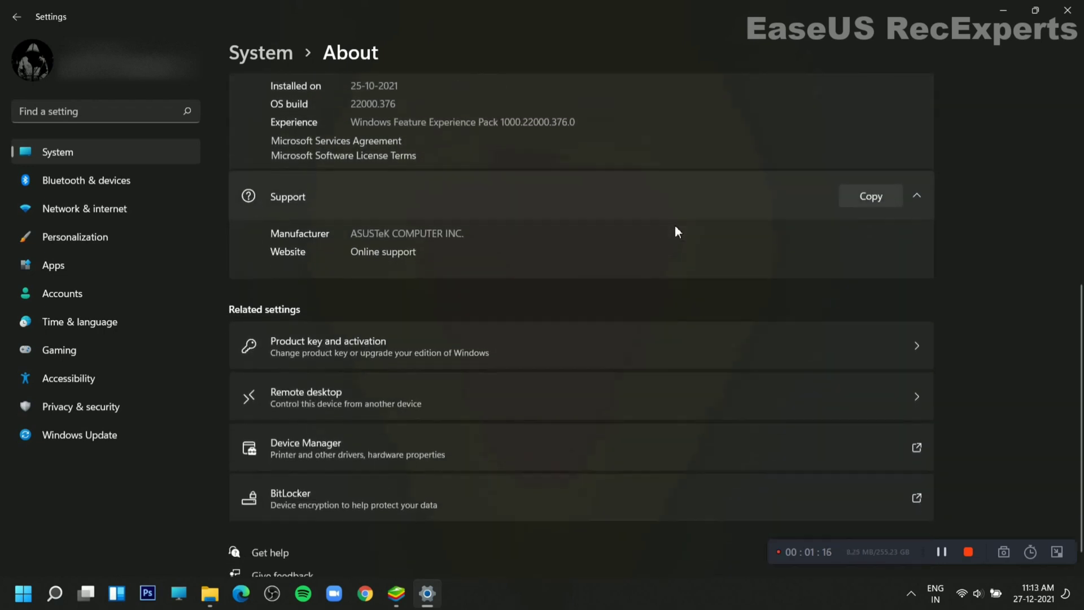
{"action": "scroll", "coordinate": [677, 232], "scroll_direction": "down", "scroll_amount": 1}
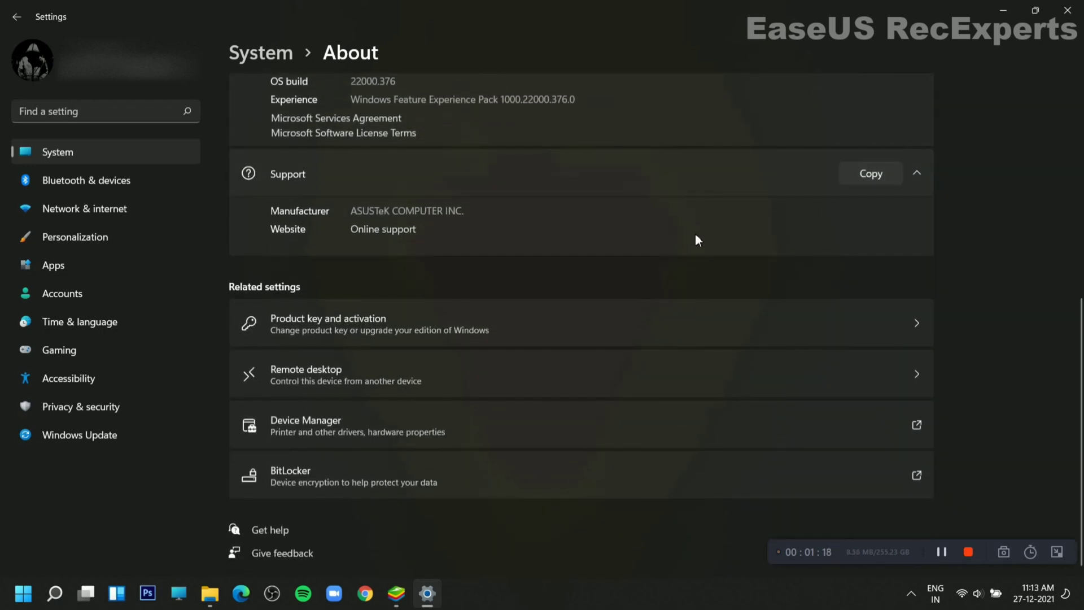
{"action": "scroll", "coordinate": [697, 237], "scroll_direction": "up", "scroll_amount": 7}
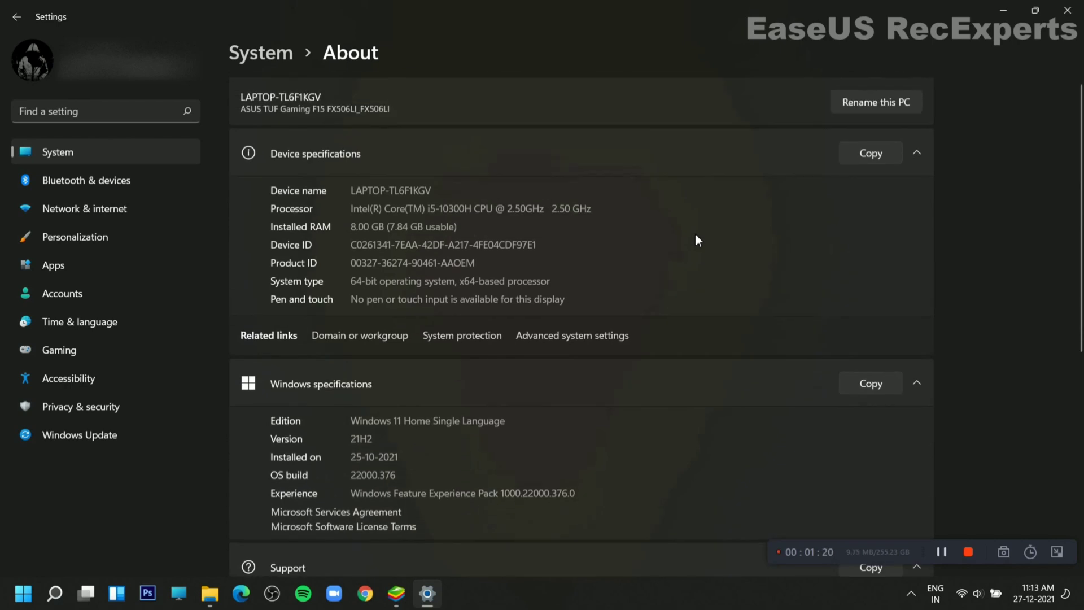
{"action": "scroll", "coordinate": [696, 235], "scroll_direction": "down", "scroll_amount": 7}
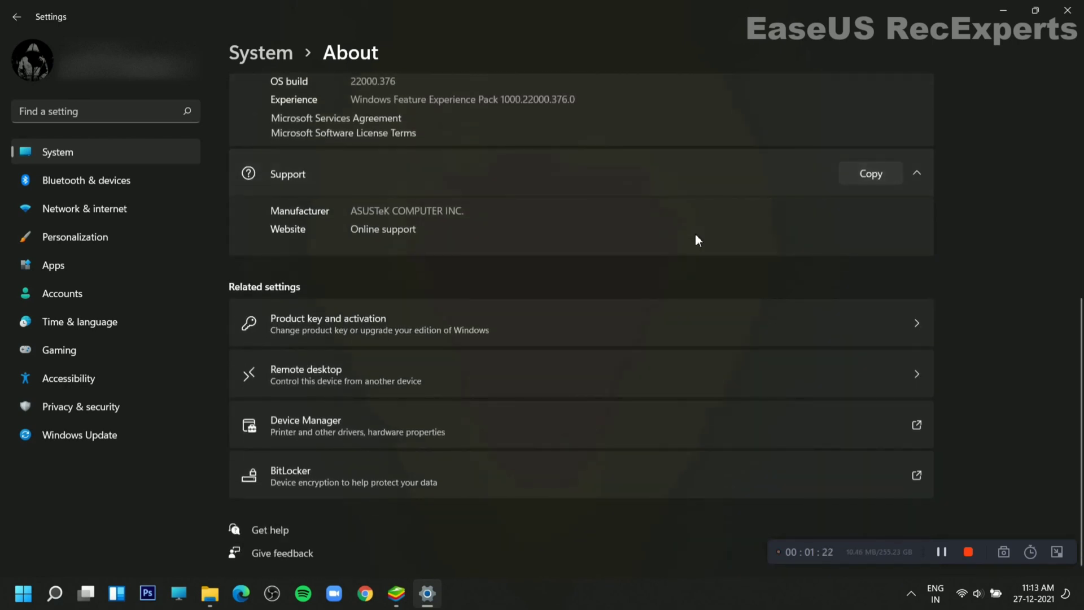
{"action": "scroll", "coordinate": [696, 236], "scroll_direction": "up", "scroll_amount": 7}
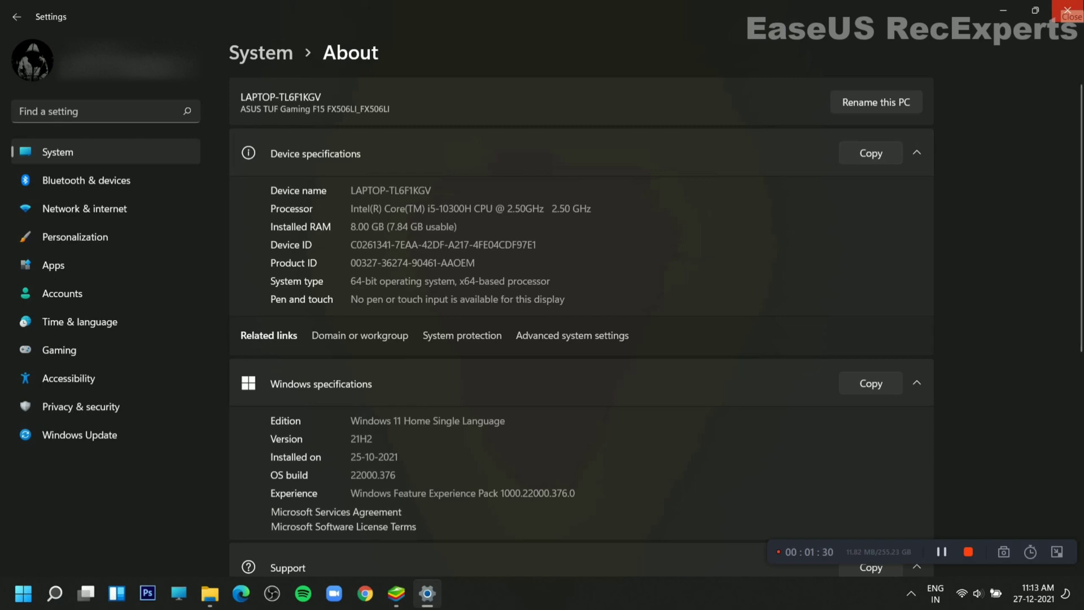
{"action": "left_click", "coordinate": [1067, 8]}
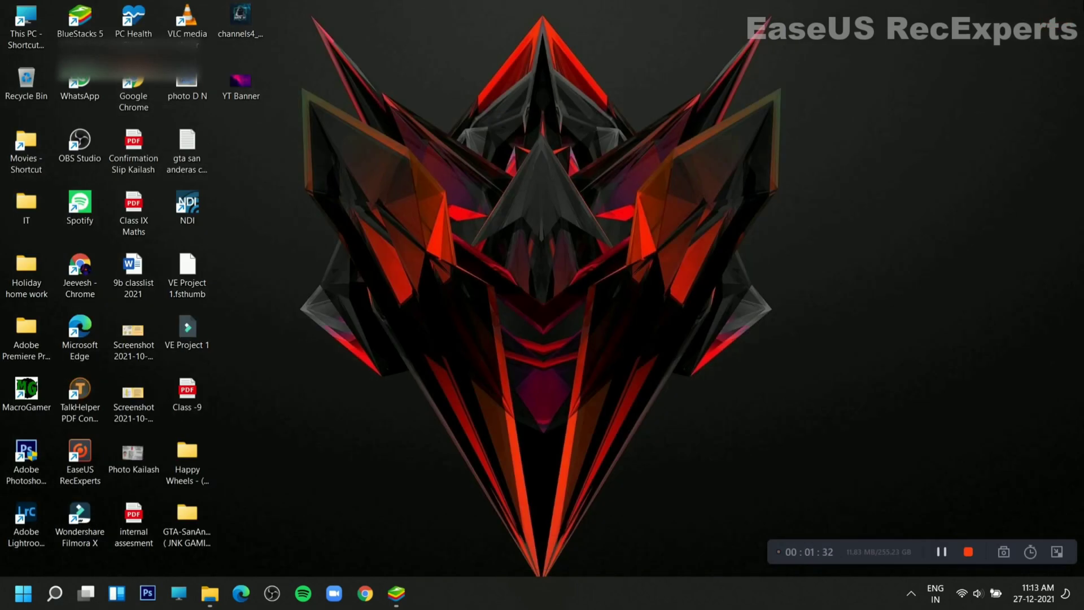
- Switch back to BlueStacks, enter Free Fire from its title screen, and shift the emulator window slightly on the desktop
{"action": "left_click", "coordinate": [397, 593]}
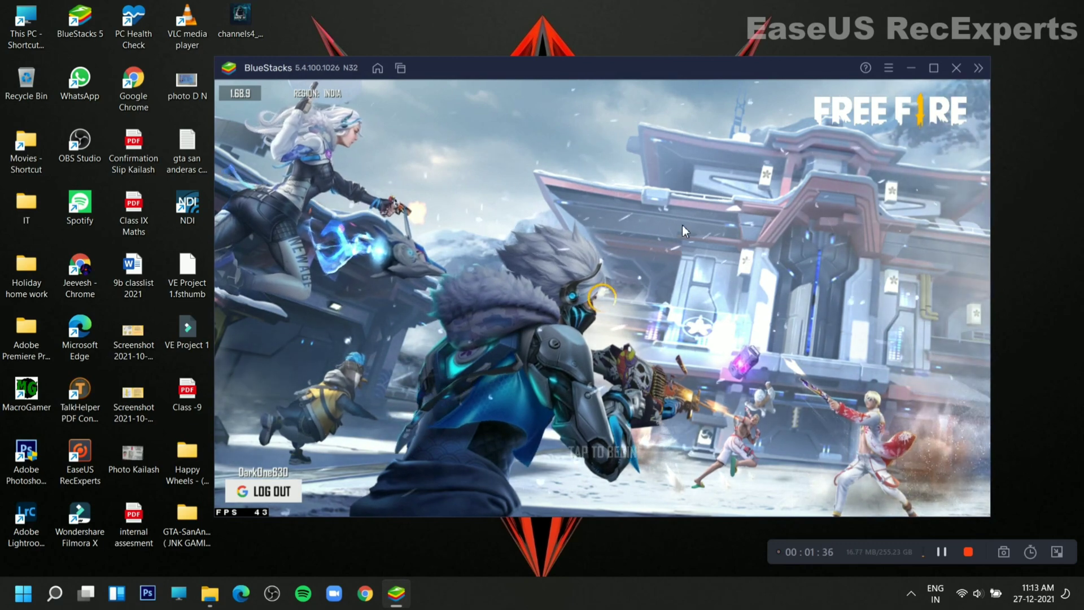
{"action": "left_click", "coordinate": [700, 278]}
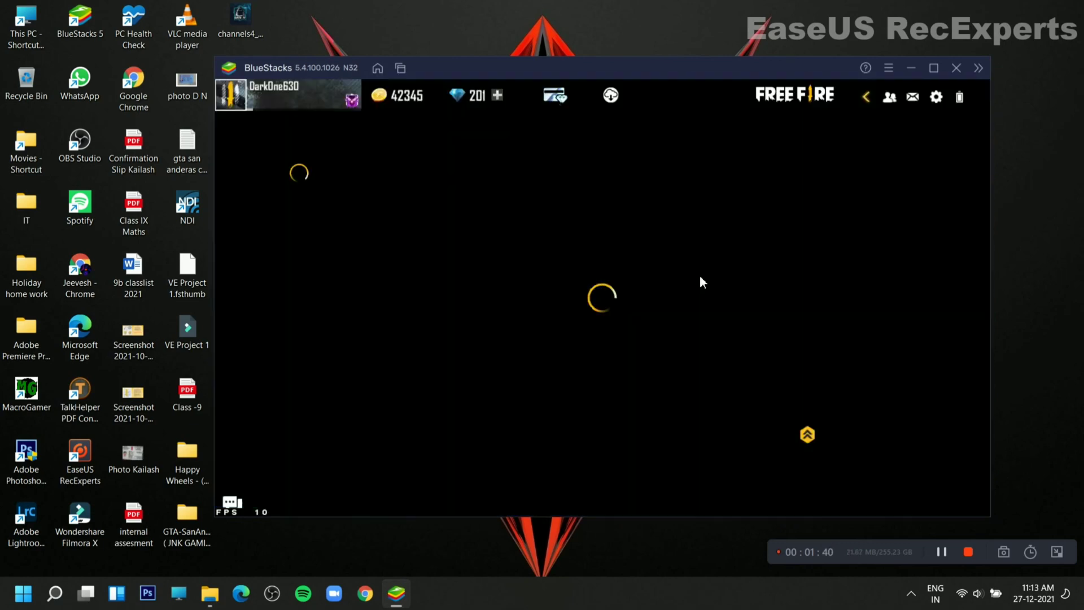
{"action": "left_click_drag", "start_coordinate": [724, 74], "coordinate": [662, 57]}
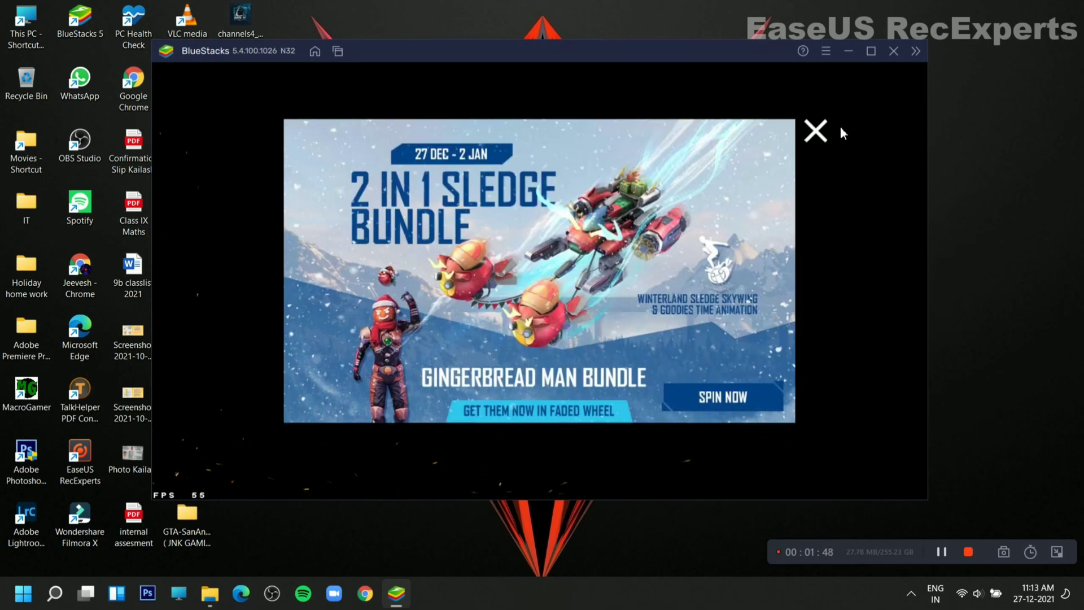
- Dismiss the sledge bundle, daily rewards and New Age event pop-ups to reach the game lobby
{"action": "left_click", "coordinate": [842, 132]}
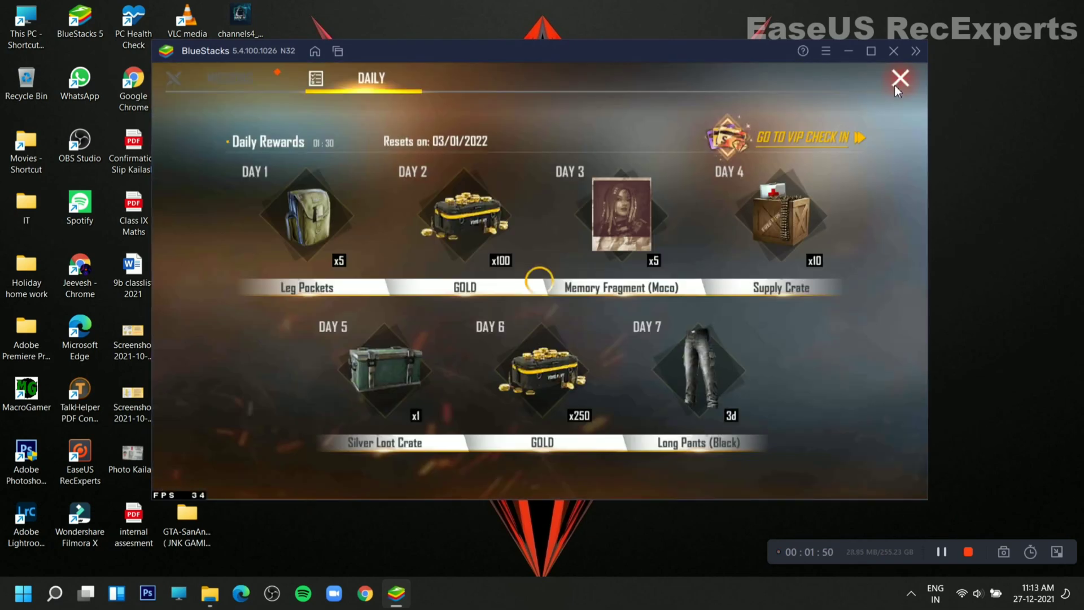
{"action": "left_click", "coordinate": [900, 78]}
{"action": "left_click", "coordinate": [569, 384]}
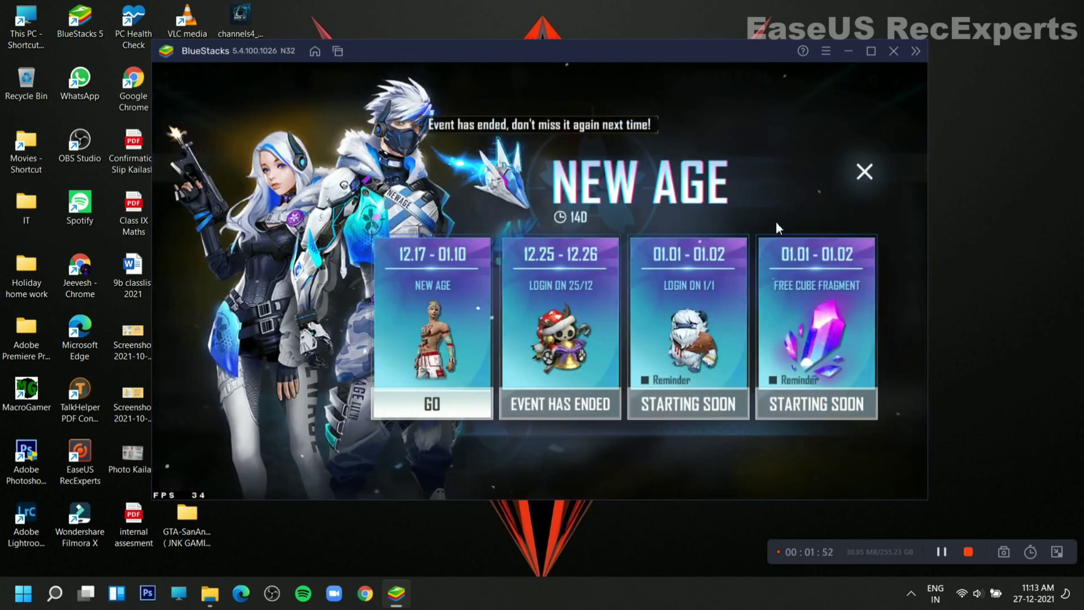
{"action": "left_click", "coordinate": [865, 171]}
{"action": "left_click", "coordinate": [554, 391]}
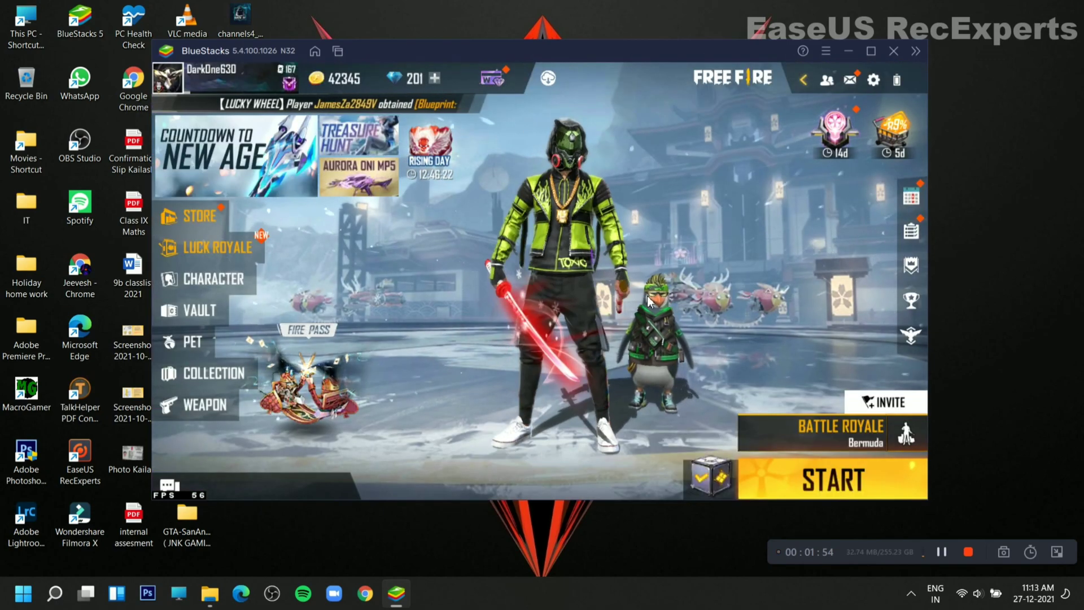
- Glance at the in-game mail, close it, and review Free Fire's display settings for graphics, filter, FPS and minimap
{"action": "left_click", "coordinate": [850, 80]}
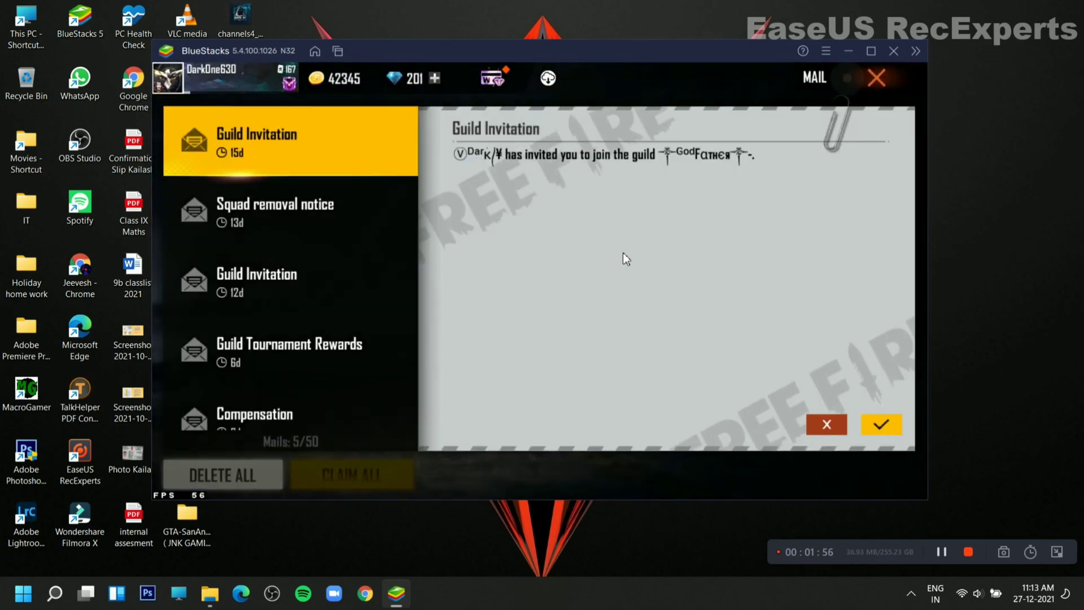
{"action": "left_click", "coordinate": [877, 77]}
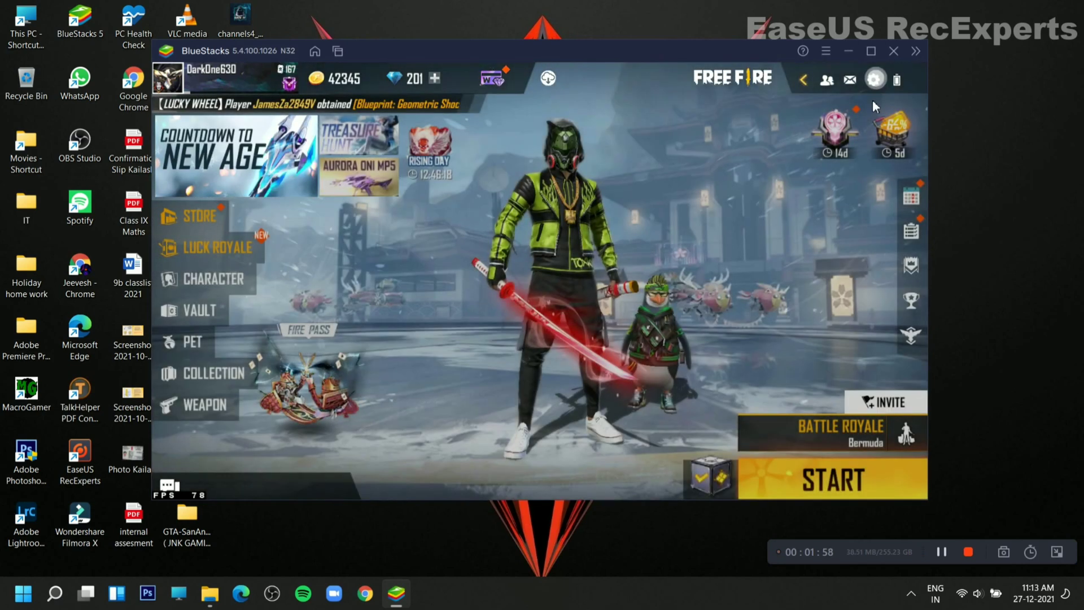
{"action": "left_click", "coordinate": [882, 79]}
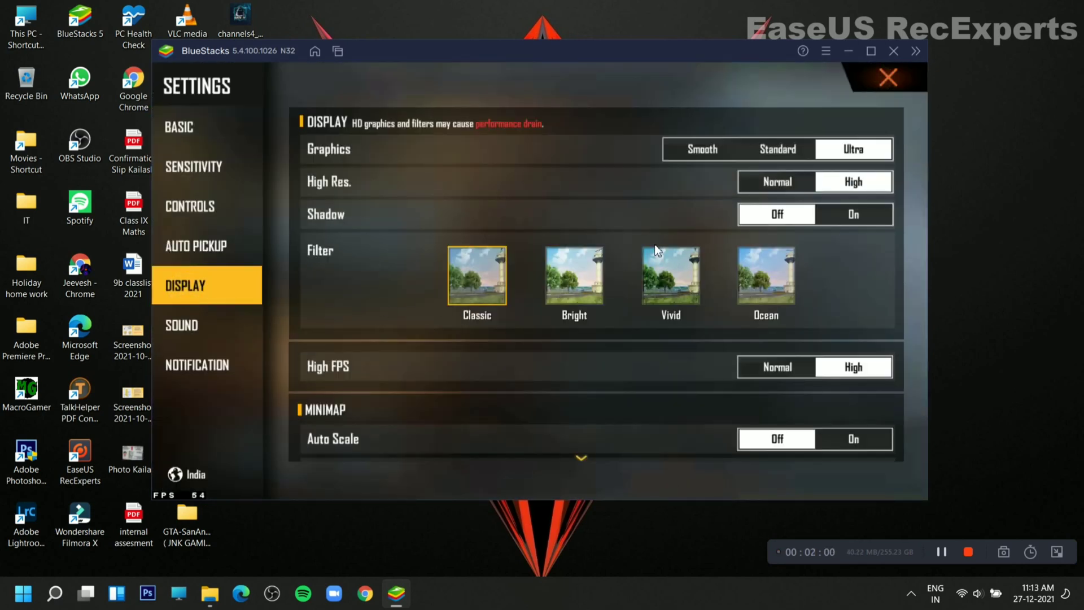
{"action": "scroll", "coordinate": [631, 328], "scroll_direction": "down", "scroll_amount": 2}
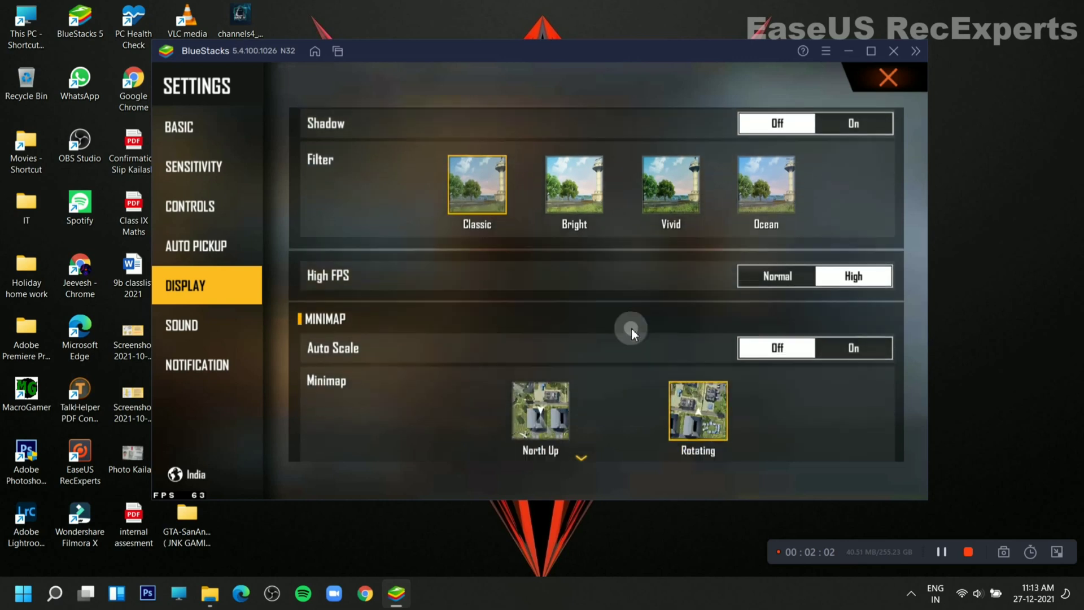
{"action": "scroll", "coordinate": [631, 328], "scroll_direction": "up", "scroll_amount": 2}
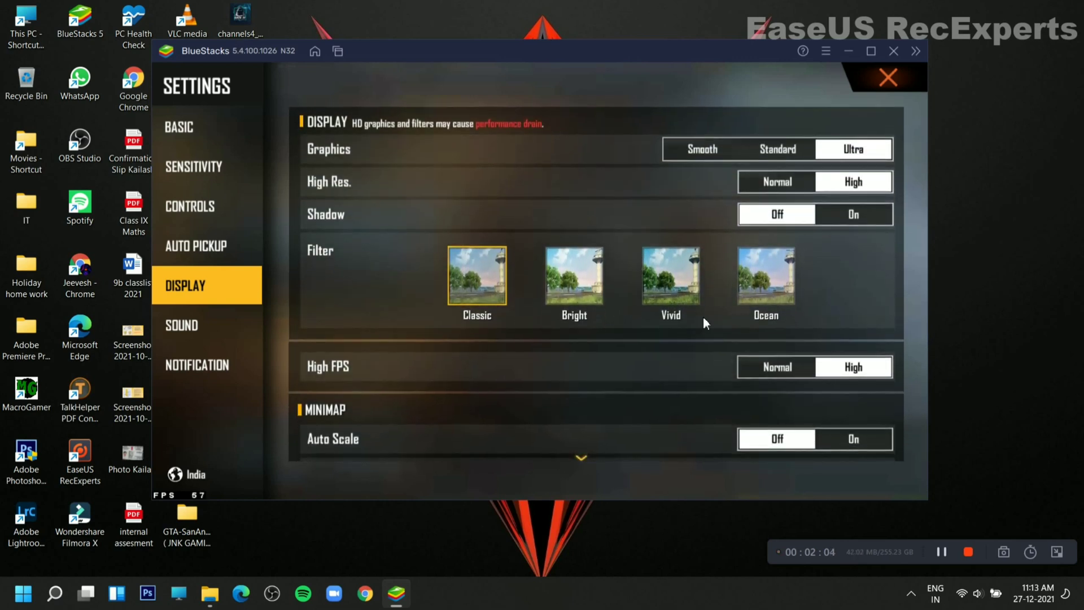
- Review Free Fire's basic, sensitivity, controls and auto pickup settings
{"action": "left_click", "coordinate": [184, 128]}
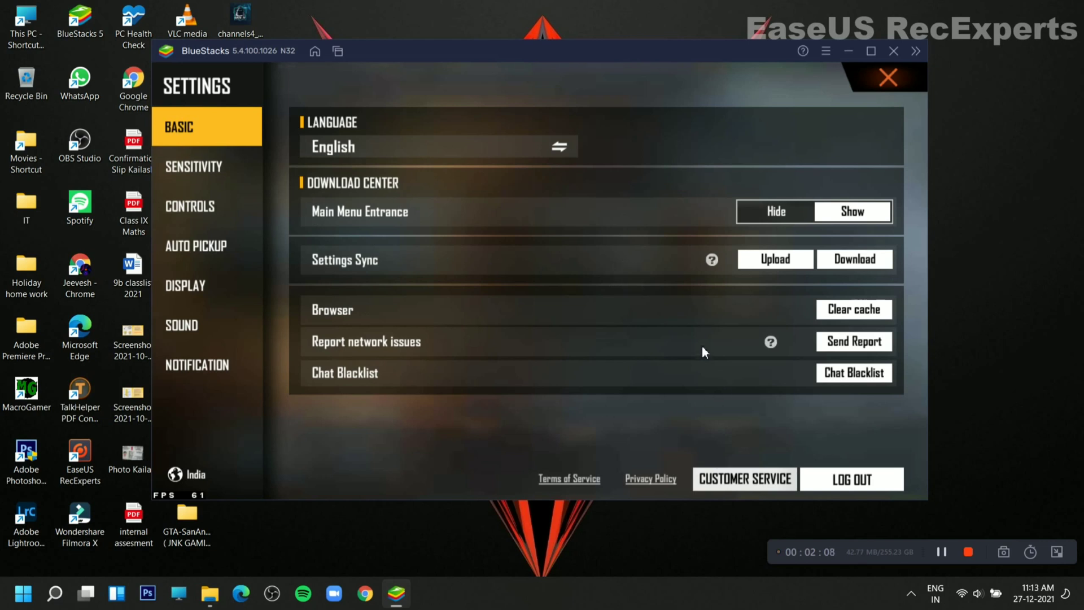
{"action": "left_click", "coordinate": [225, 169]}
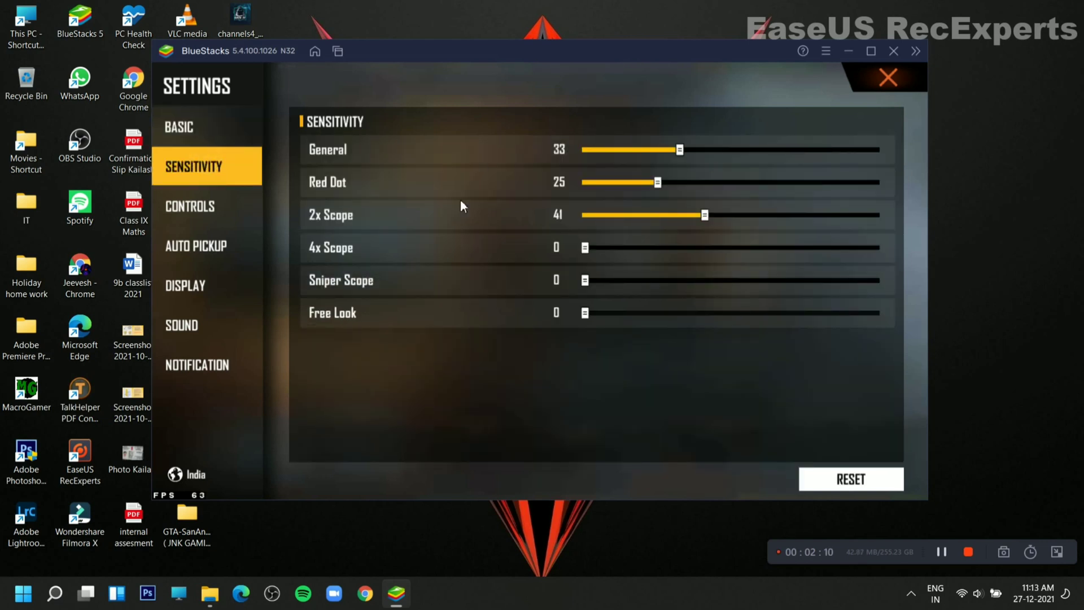
{"action": "left_click", "coordinate": [190, 208]}
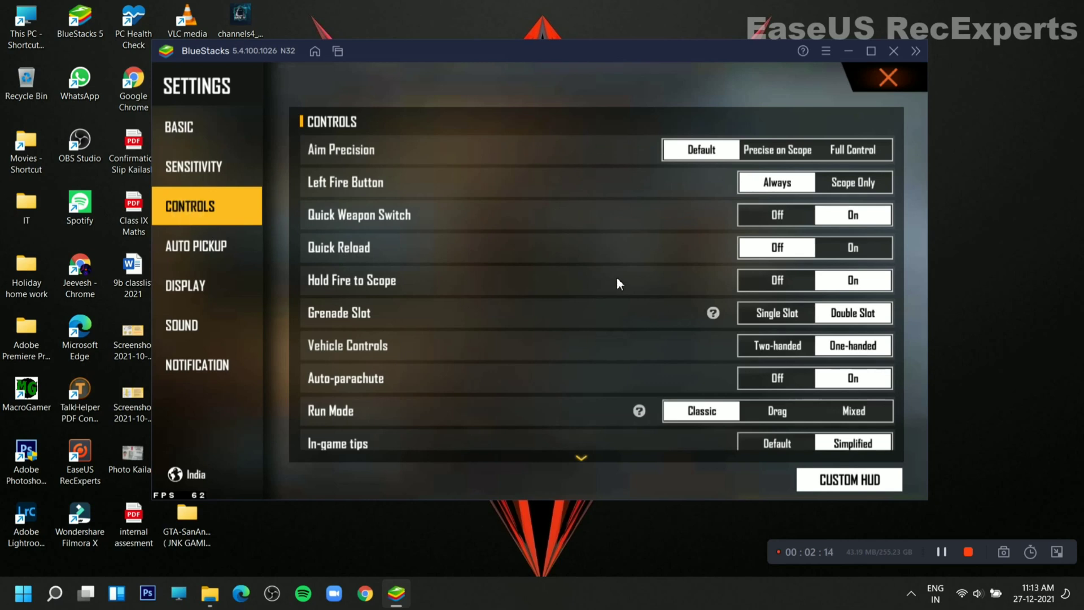
{"action": "scroll", "coordinate": [617, 279], "scroll_direction": "down", "scroll_amount": 6}
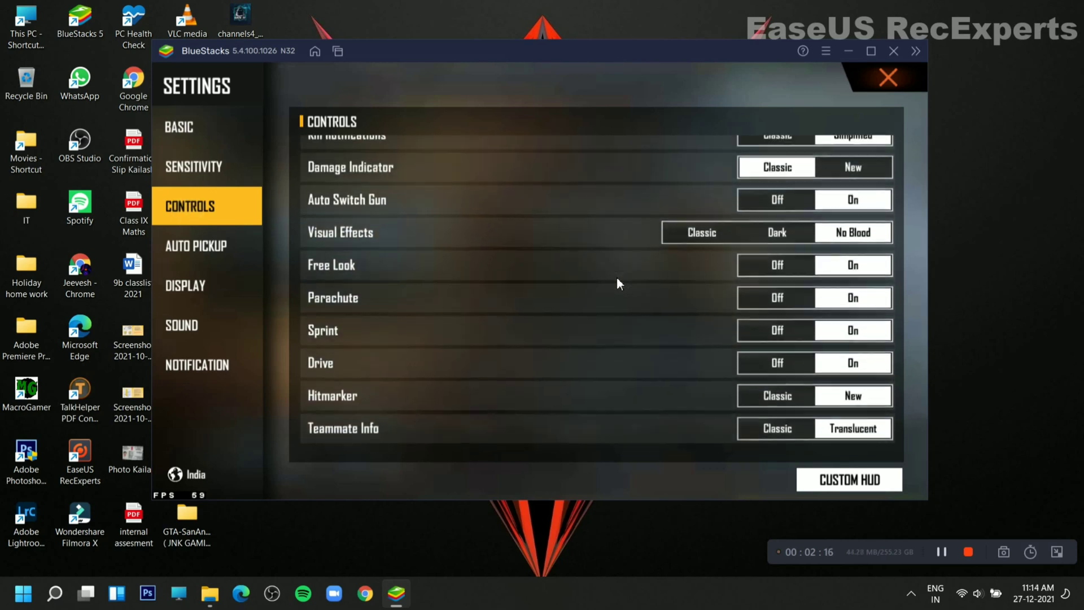
{"action": "scroll", "coordinate": [594, 280], "scroll_direction": "up", "scroll_amount": 6}
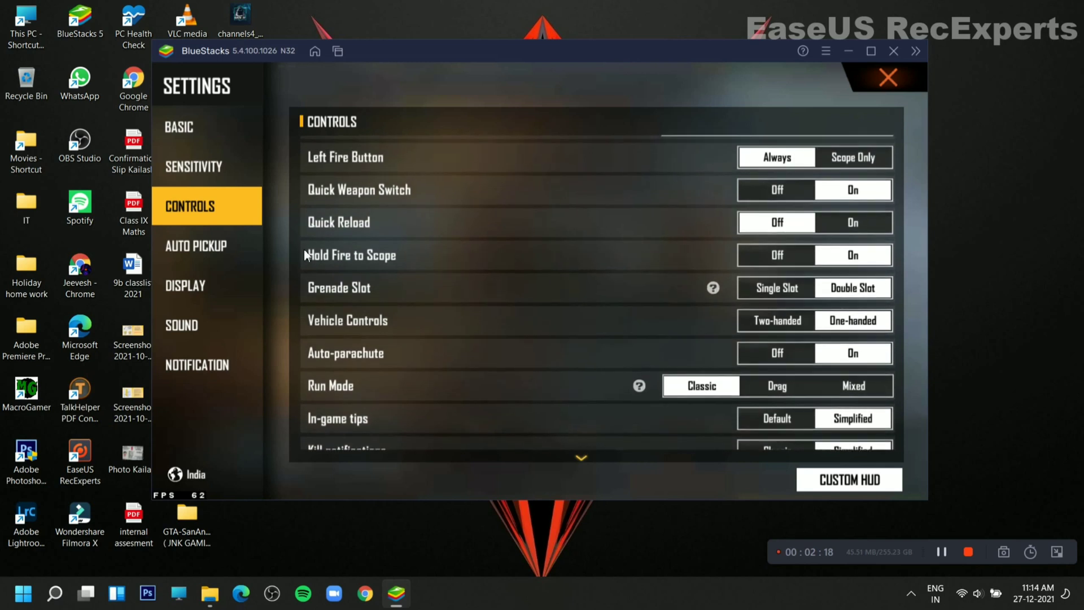
{"action": "left_click", "coordinate": [197, 250]}
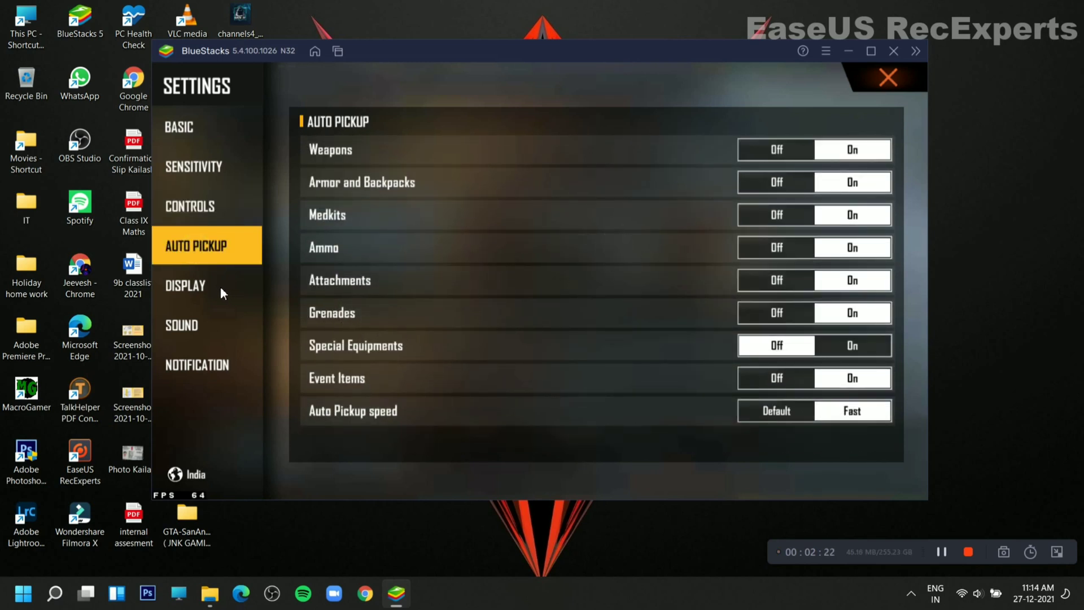
- Review Free Fire's display, sound and notification settings, including the minimap, volume levels and messaging options
{"action": "left_click", "coordinate": [186, 288]}
{"action": "scroll", "coordinate": [564, 339], "scroll_direction": "down", "scroll_amount": 3}
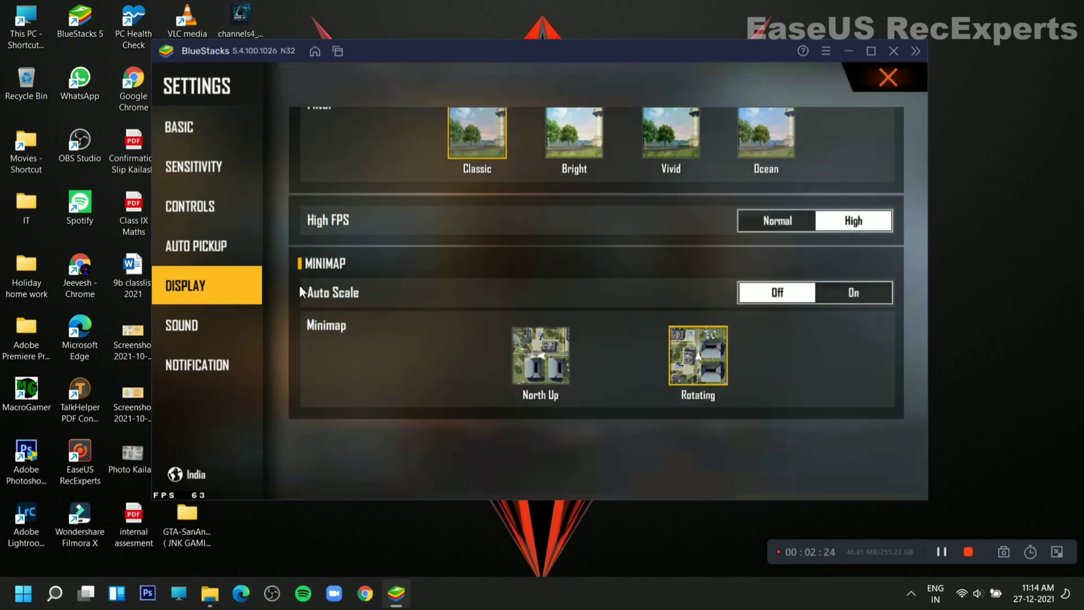
{"action": "left_click", "coordinate": [202, 325]}
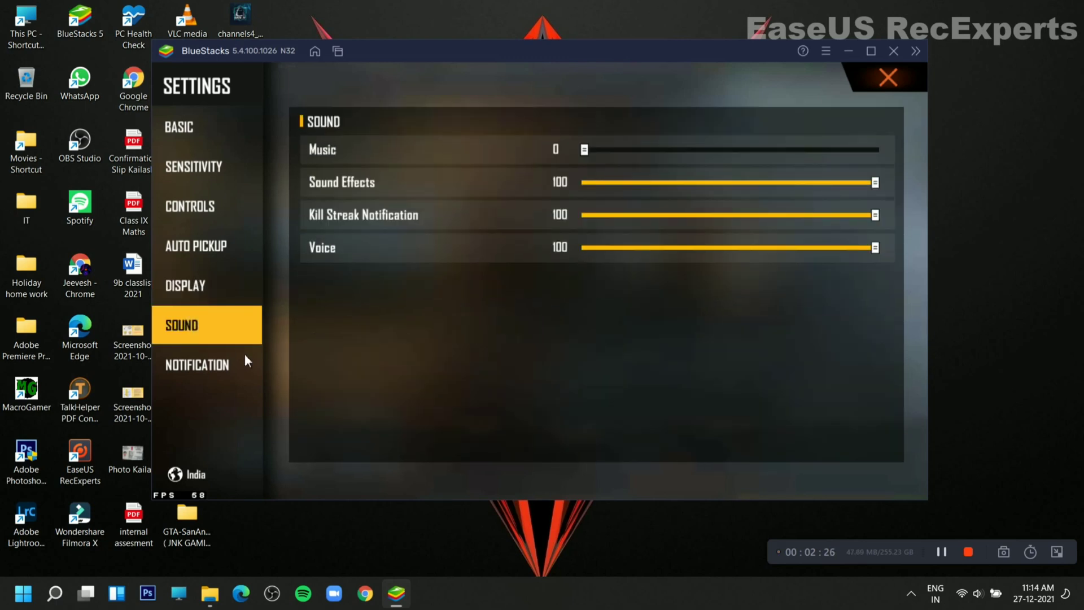
{"action": "left_click", "coordinate": [227, 368]}
{"action": "scroll", "coordinate": [555, 282], "scroll_direction": "down", "scroll_amount": 3}
{"action": "scroll", "coordinate": [556, 286], "scroll_direction": "up", "scroll_amount": 3}
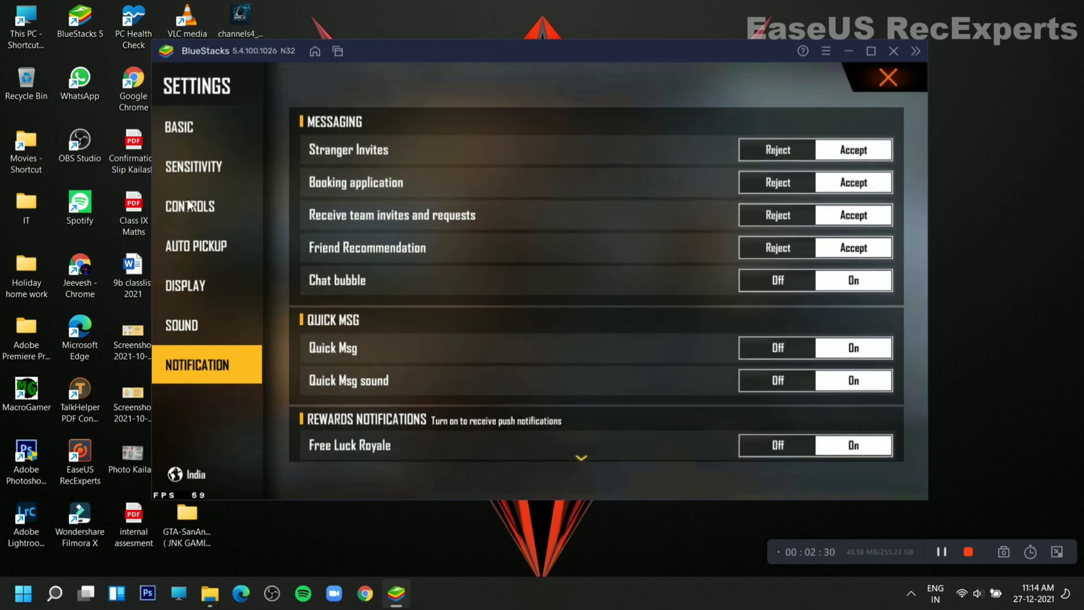
- Open the custom HUD editor from Free Fire's controls settings and select the transparent HUD buttons near the radio item to inspect their transparency and size
{"action": "left_click", "coordinate": [189, 204]}
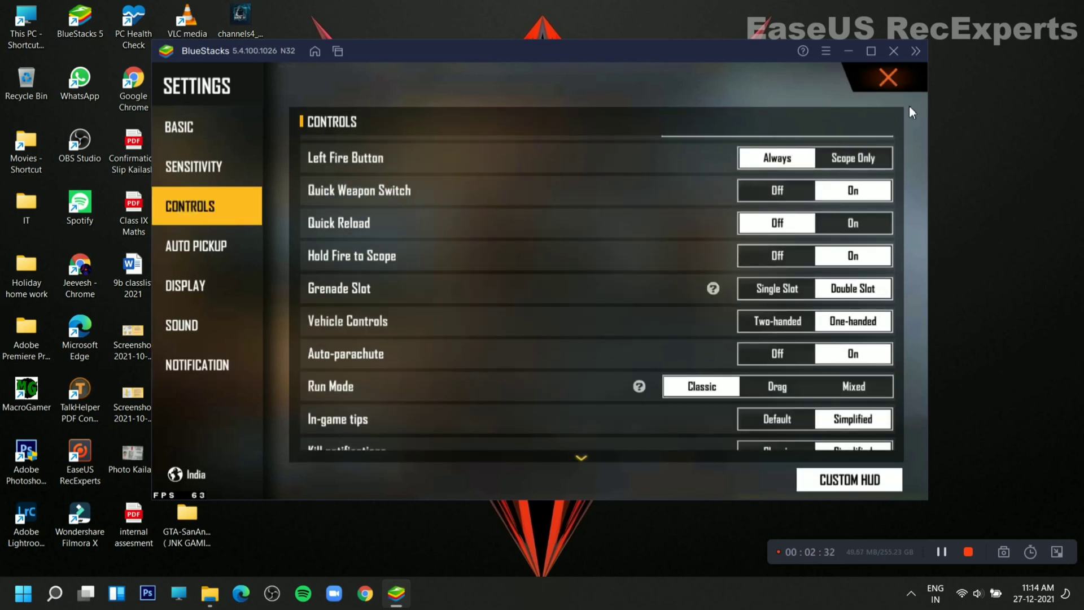
{"action": "left_click", "coordinate": [871, 479]}
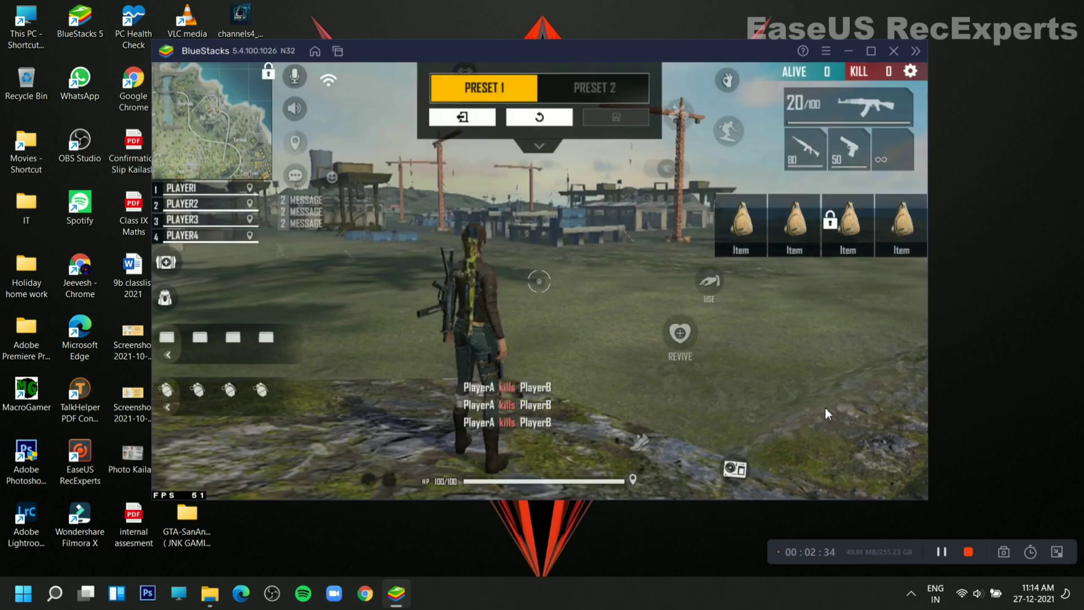
{"action": "left_click", "coordinate": [789, 394]}
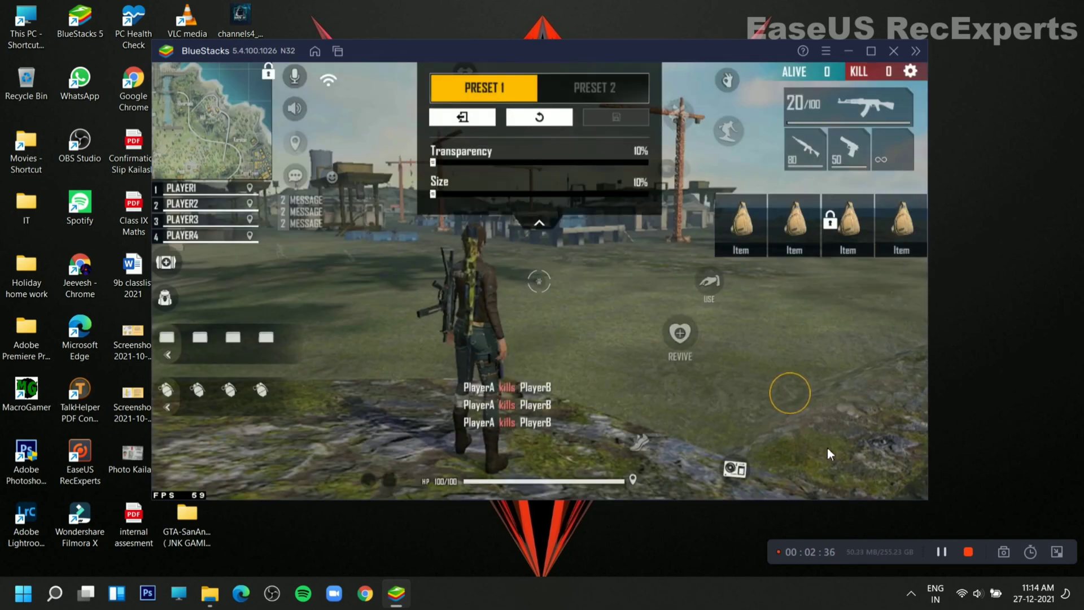
{"action": "left_click", "coordinate": [791, 463]}
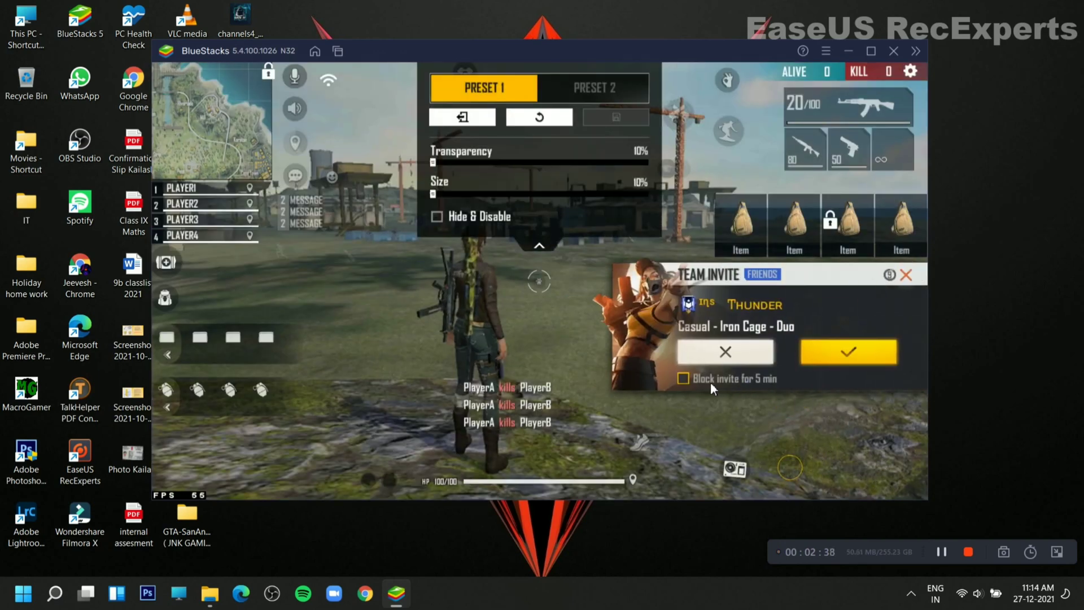
- Reject the team invite with invites blocked for 5 min, and inspect two more transparent HUD buttons
{"action": "left_click", "coordinate": [683, 377]}
{"action": "left_click", "coordinate": [709, 356]}
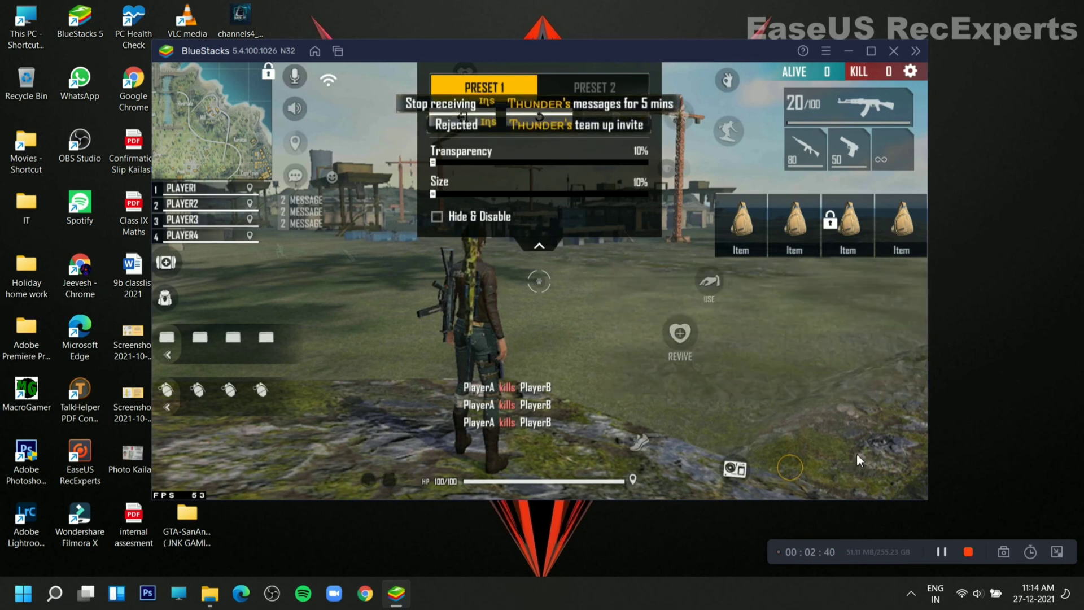
{"action": "left_click", "coordinate": [873, 469]}
{"action": "left_click", "coordinate": [898, 364]}
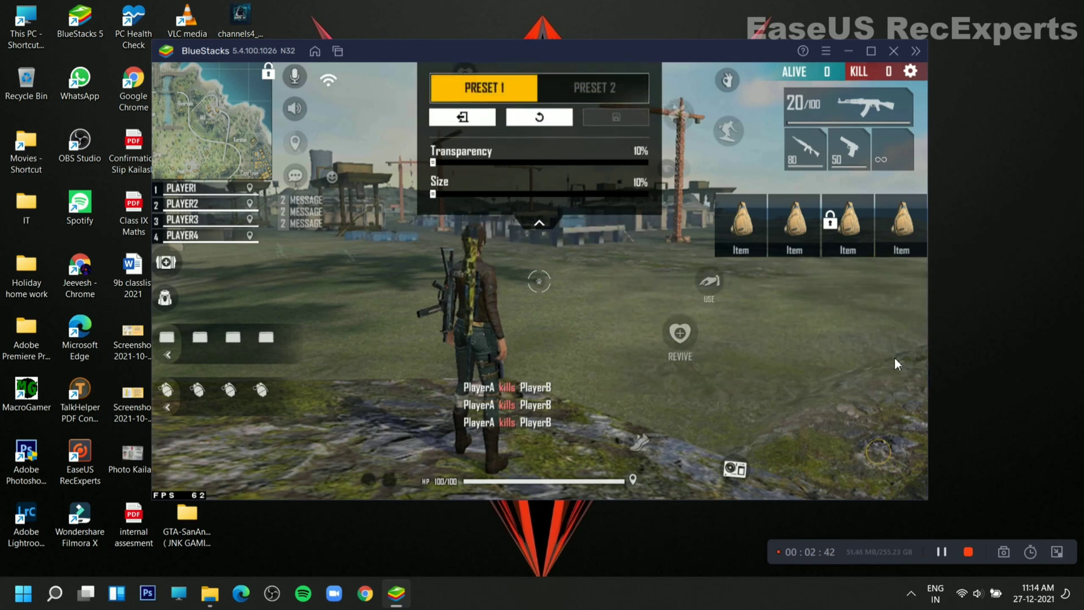
- Open the advanced game controls editor for the ORIGINAL scheme, move the recorder bar out of the way, and review the Aim, pan and shoot settings
{"action": "left_click", "coordinate": [916, 52]}
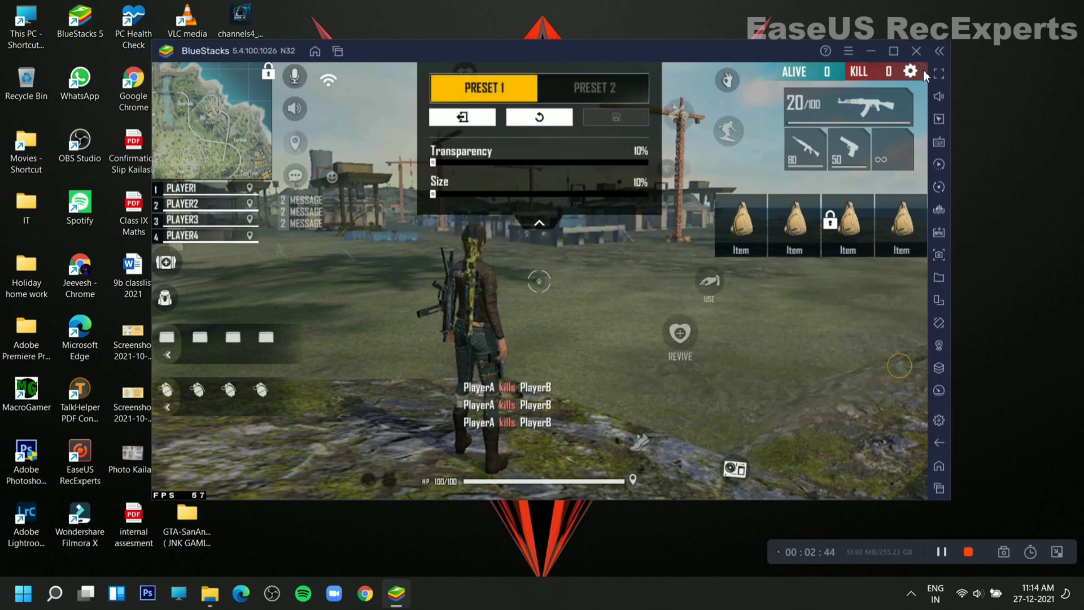
{"action": "left_click", "coordinate": [941, 143]}
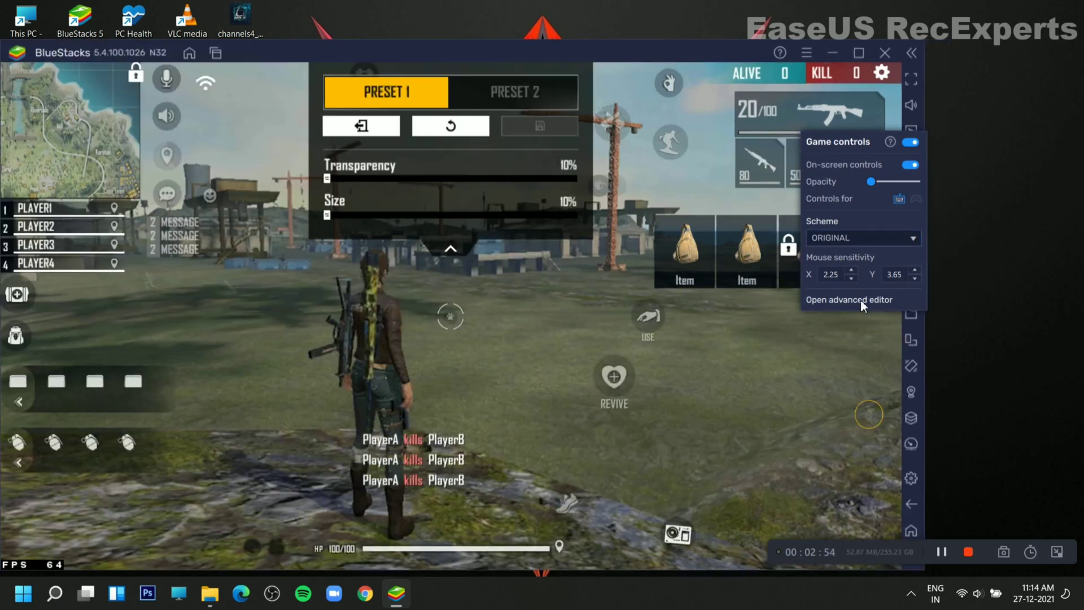
{"action": "left_click", "coordinate": [866, 303]}
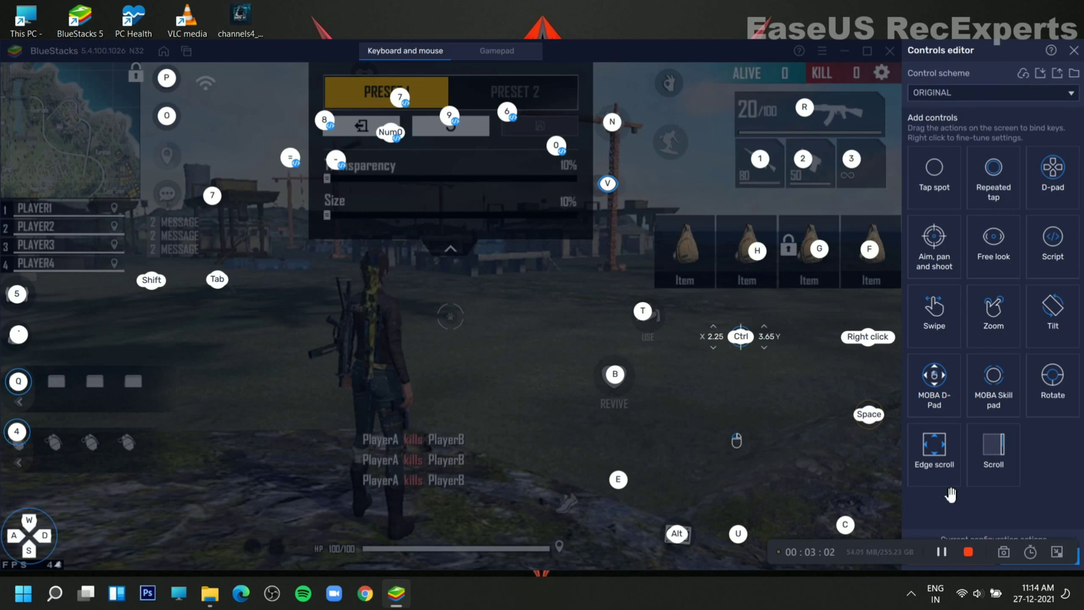
{"action": "left_click_drag", "start_coordinate": [896, 557], "coordinate": [668, 603]}
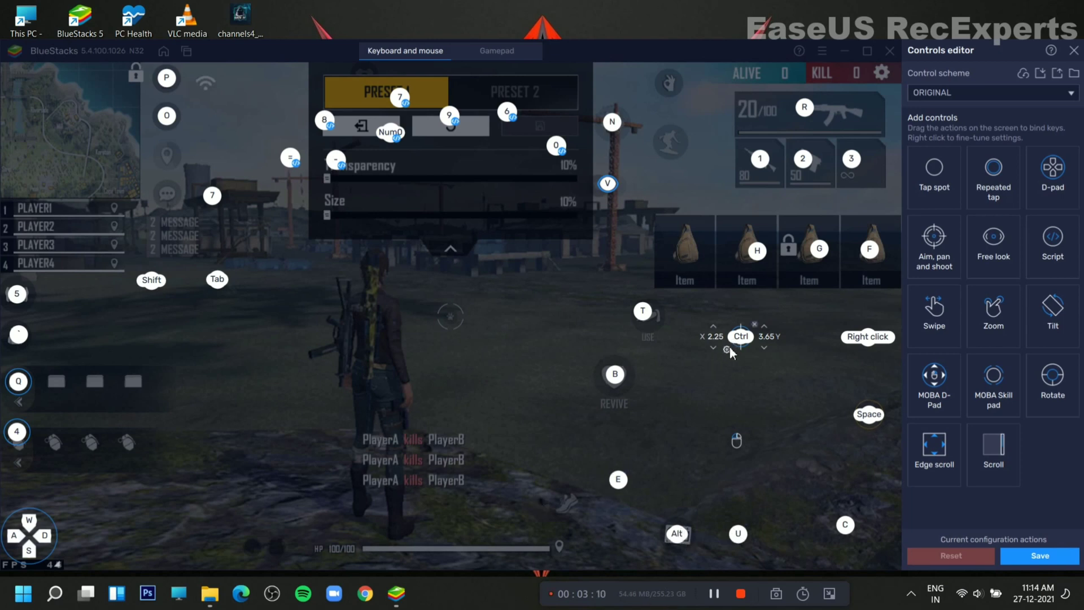
{"action": "left_click", "coordinate": [727, 349]}
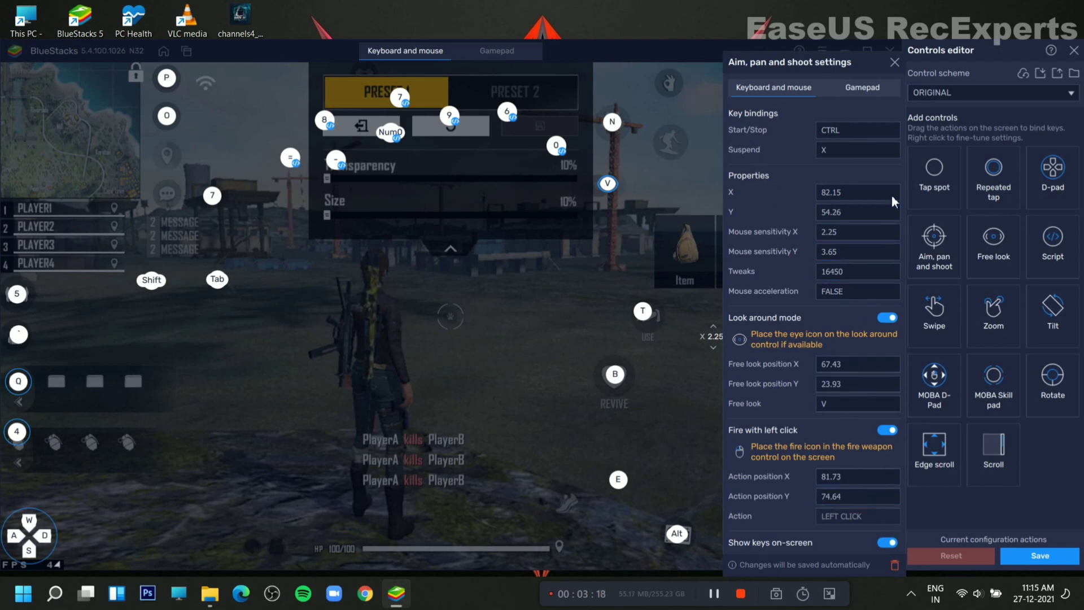
{"action": "left_click", "coordinate": [895, 62]}
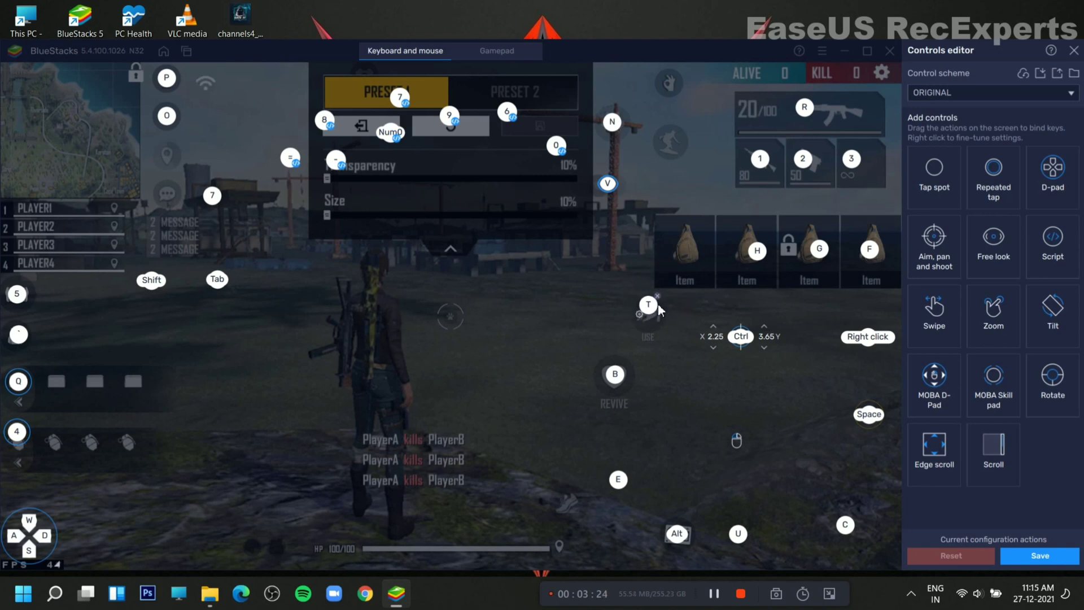
- Shift the T key control slightly, save the control scheme, and exit the controls editor, custom HUD and game settings
{"action": "left_click_drag", "start_coordinate": [654, 317], "coordinate": [659, 318]}
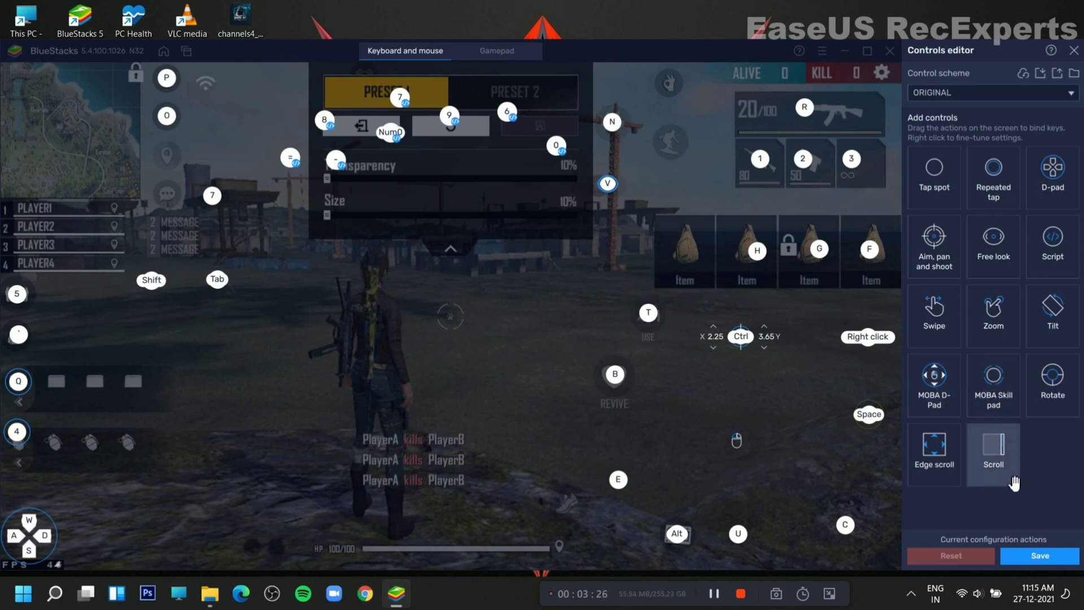
{"action": "left_click", "coordinate": [1042, 555]}
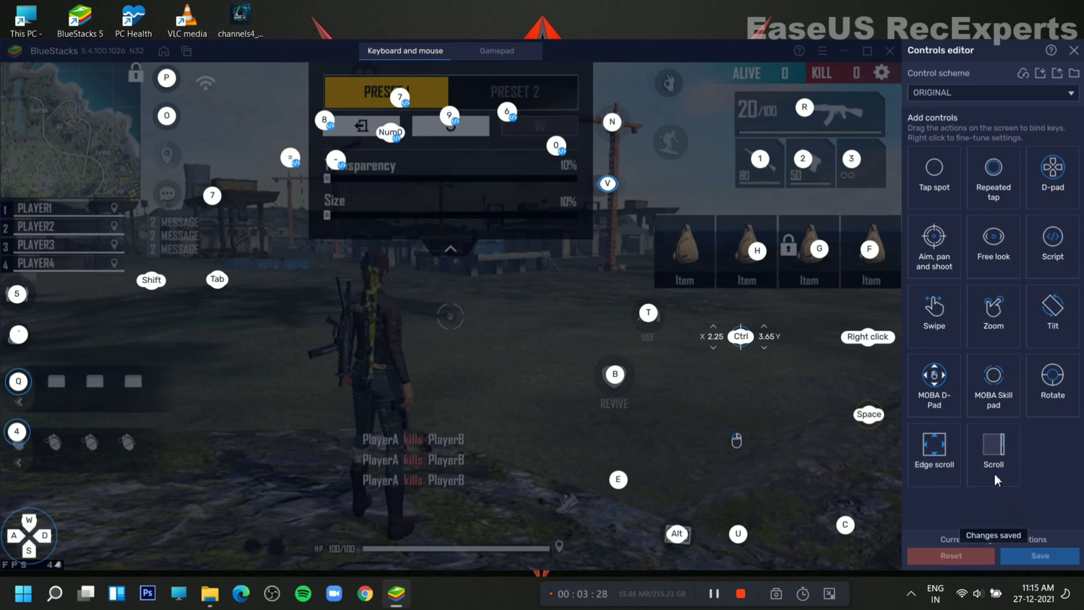
{"action": "left_click", "coordinate": [1074, 50]}
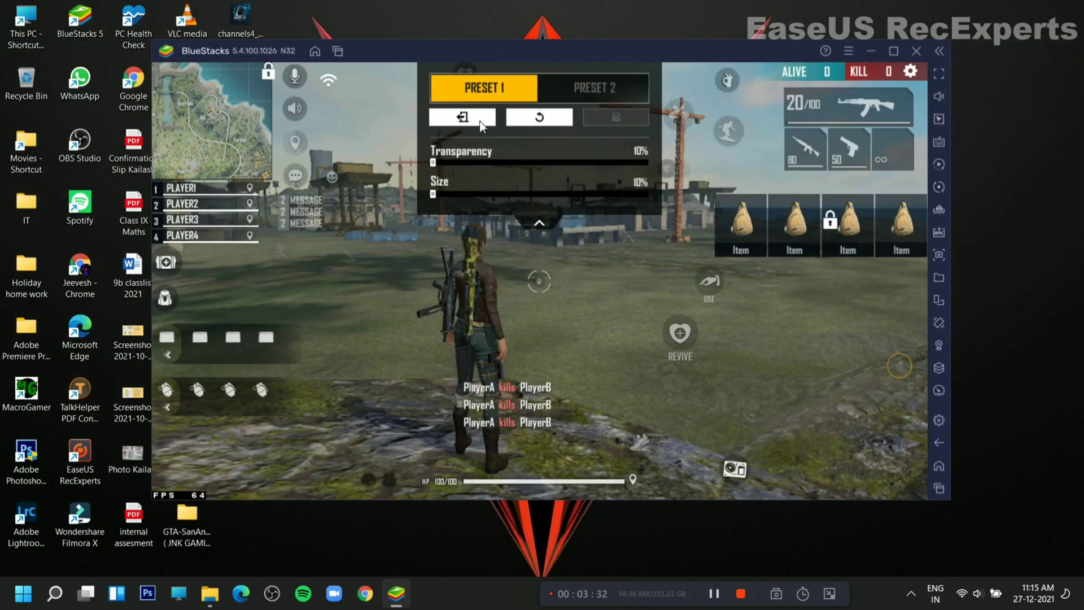
{"action": "left_click", "coordinate": [463, 118]}
{"action": "left_click", "coordinate": [887, 78]}
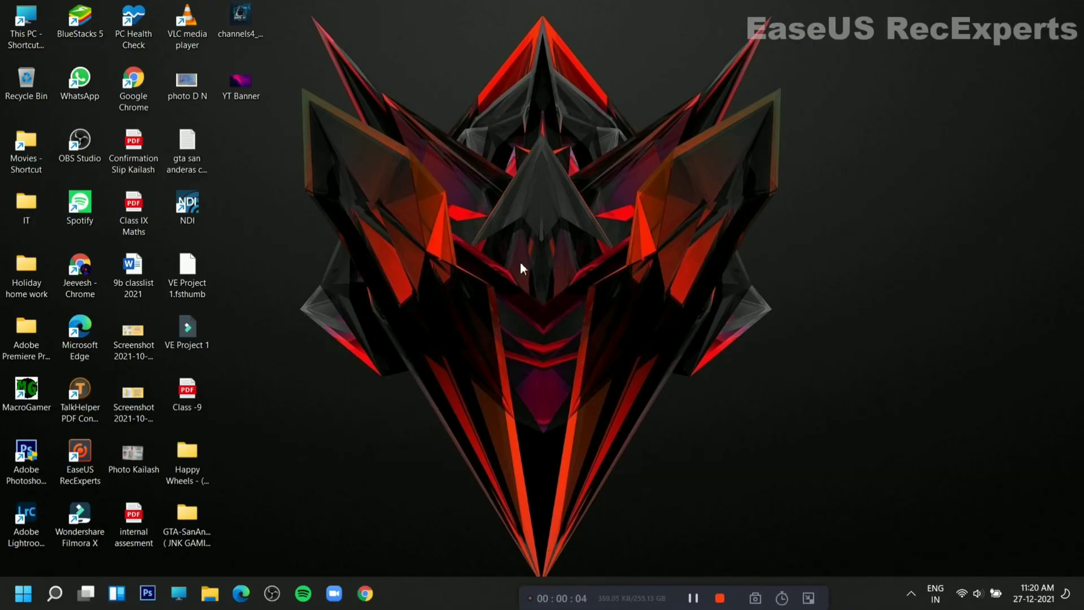
- Open NVIDIA Control Panel from the desktop and show the program-specific 3D settings for AppPlayer (HD-Player.exe)
{"action": "right_click", "coordinate": [486, 120]}
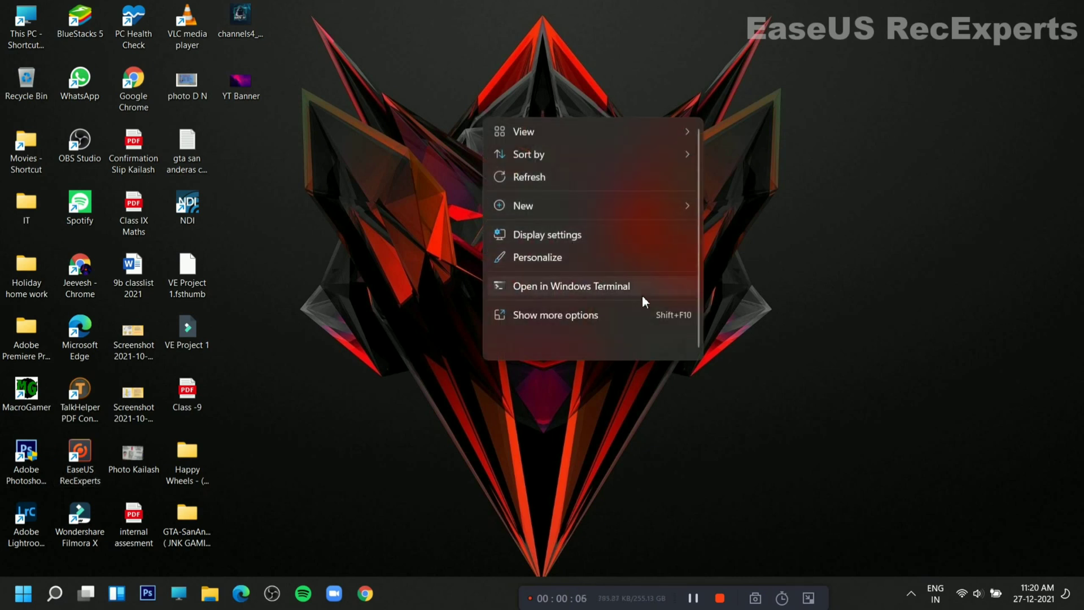
{"action": "left_click", "coordinate": [645, 310]}
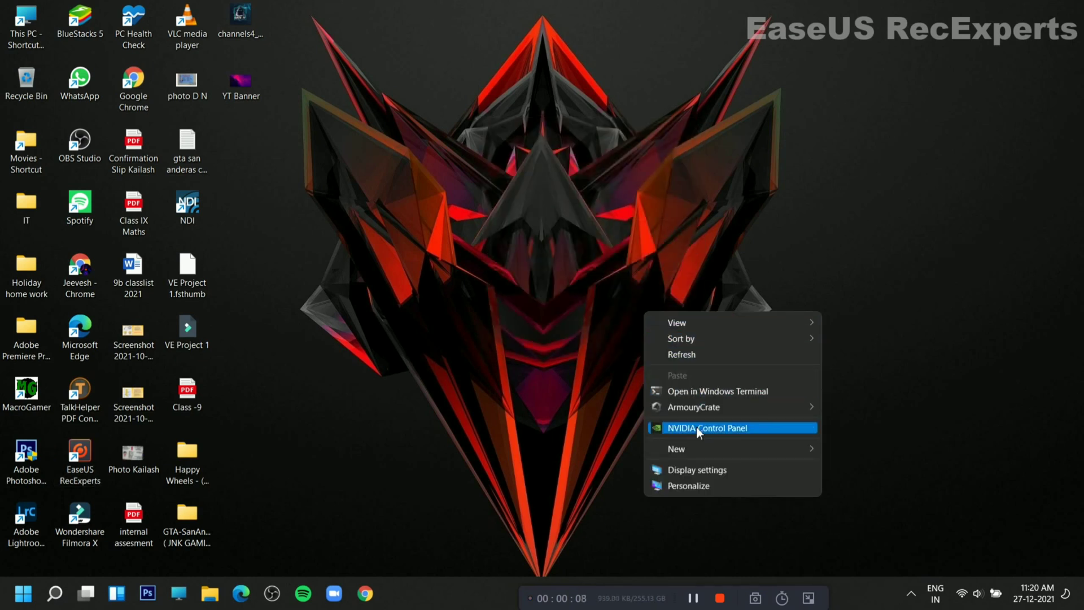
{"action": "left_click", "coordinate": [696, 427]}
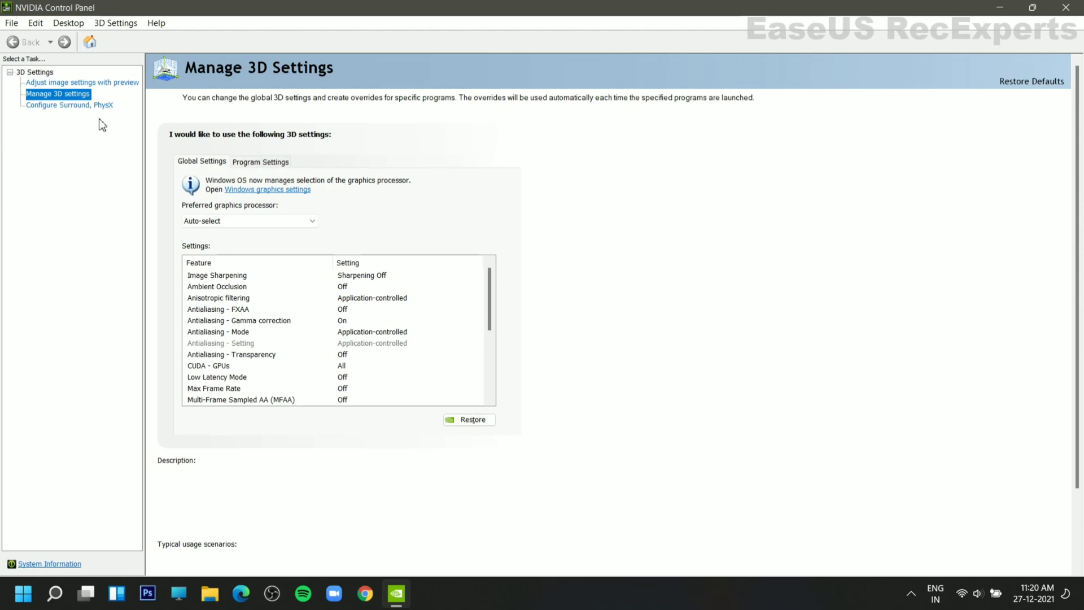
{"action": "left_click", "coordinate": [63, 95]}
{"action": "left_click", "coordinate": [252, 163]}
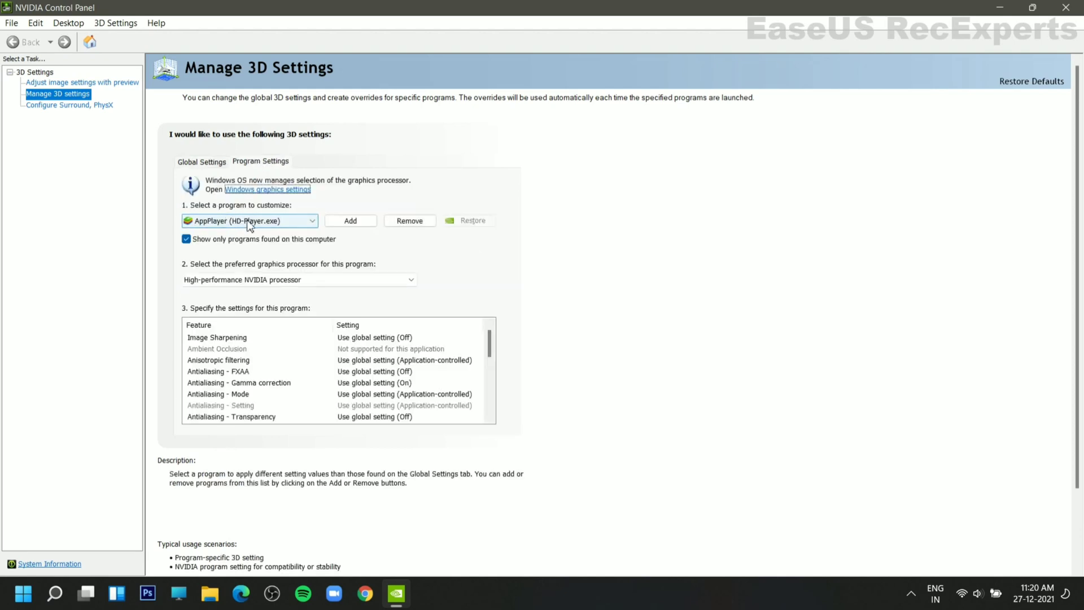
- Set AppPlayer's Max Frame Rate to 160 FPS in the program's 3D settings
{"action": "scroll", "coordinate": [434, 348], "scroll_direction": "down", "scroll_amount": 3}
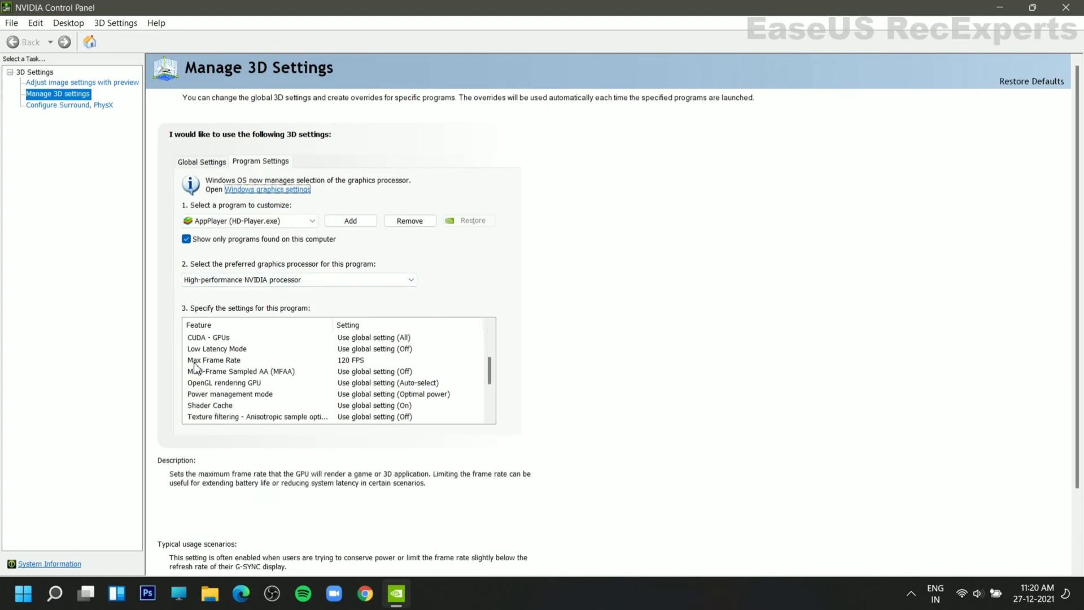
{"action": "left_click", "coordinate": [350, 361]}
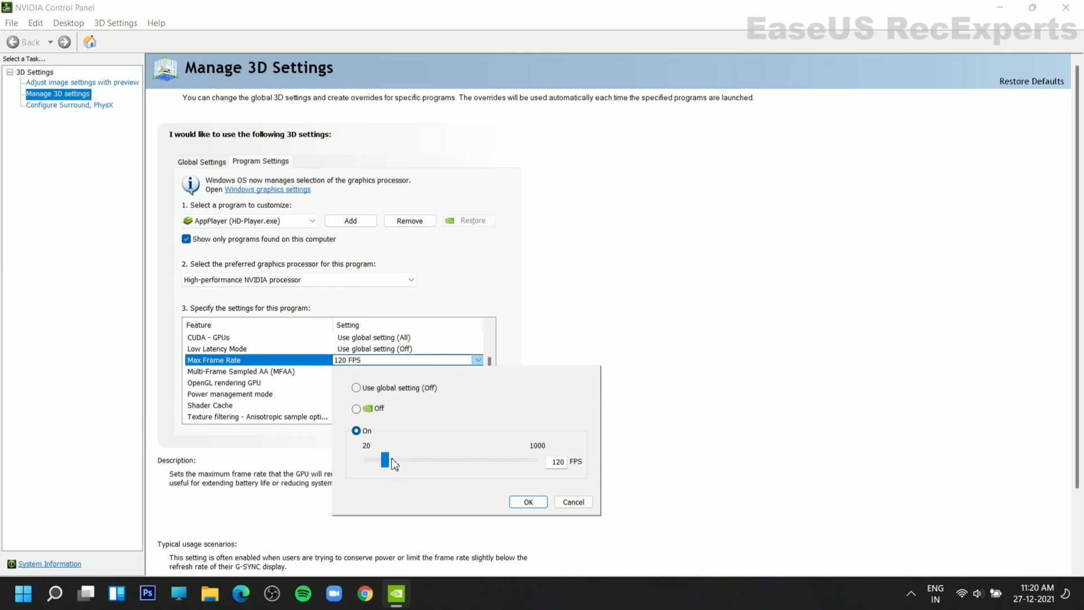
{"action": "mouse_move", "coordinate": [389, 465]}
{"action": "left_mouse_down"}
{"action": "mouse_move", "coordinate": [380, 463]}
{"action": "mouse_move", "coordinate": [402, 463]}
{"action": "left_mouse_up"}
{"action": "left_click_drag", "start_coordinate": [435, 462], "coordinate": [399, 465]}
{"action": "left_click_drag", "start_coordinate": [391, 462], "coordinate": [390, 467]}
{"action": "left_click", "coordinate": [532, 502]}
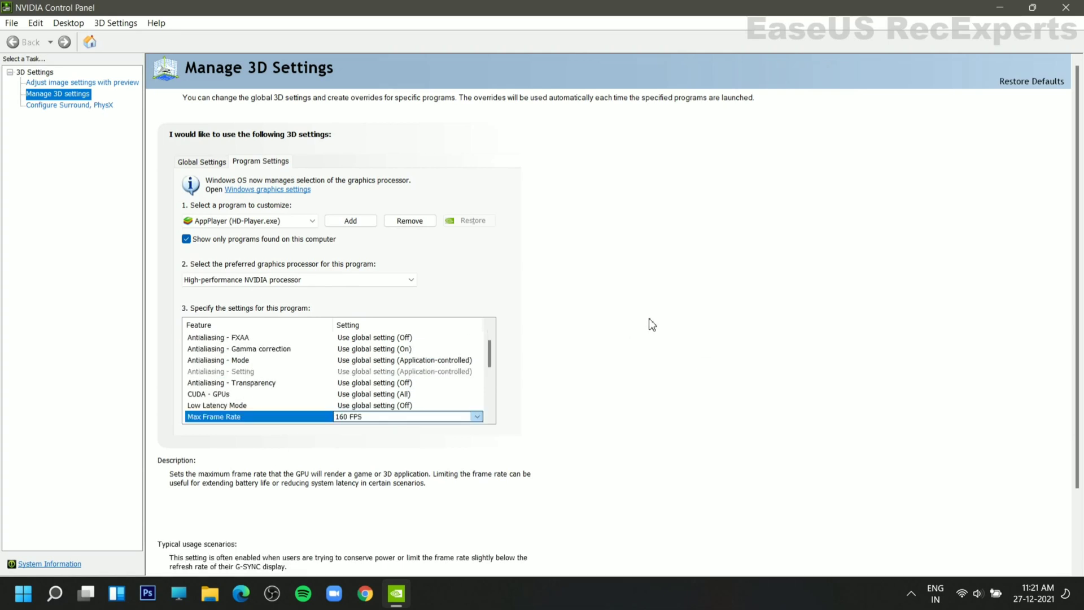
- Recheck the Max Frame Rate options without changing them, review AppPlayer's remaining 3D settings down to Vertical sync, and close NVIDIA Control Panel
{"action": "scroll", "coordinate": [515, 358], "scroll_direction": "down", "scroll_amount": 1}
{"action": "scroll", "coordinate": [445, 341], "scroll_direction": "down", "scroll_amount": 1}
{"action": "left_click", "coordinate": [444, 340]}
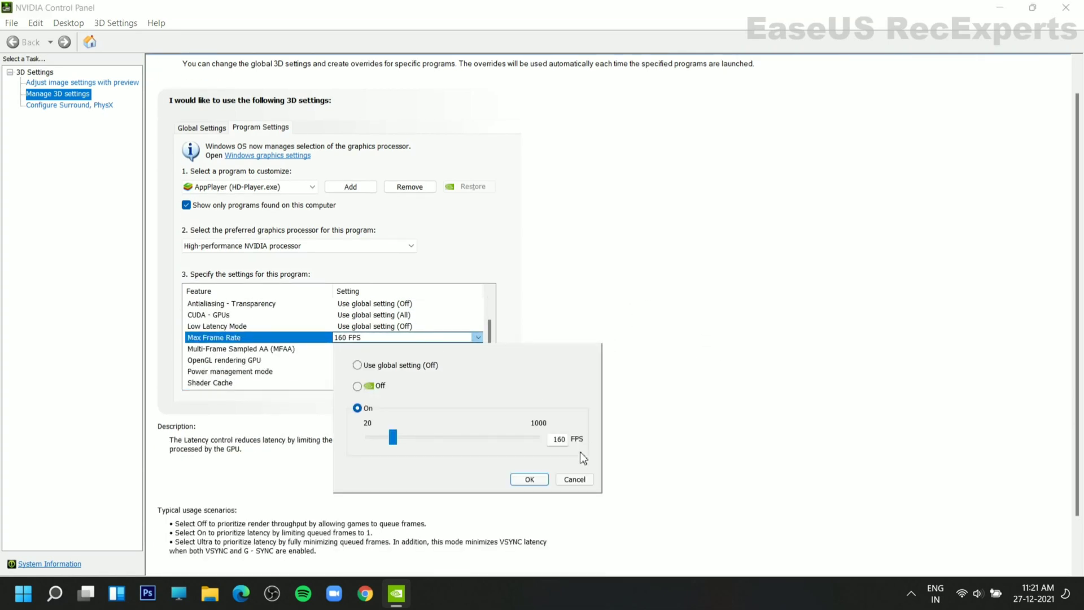
{"action": "left_click", "coordinate": [582, 484]}
{"action": "scroll", "coordinate": [391, 333], "scroll_direction": "down", "scroll_amount": 1}
{"action": "scroll", "coordinate": [391, 333], "scroll_direction": "down", "scroll_amount": 3}
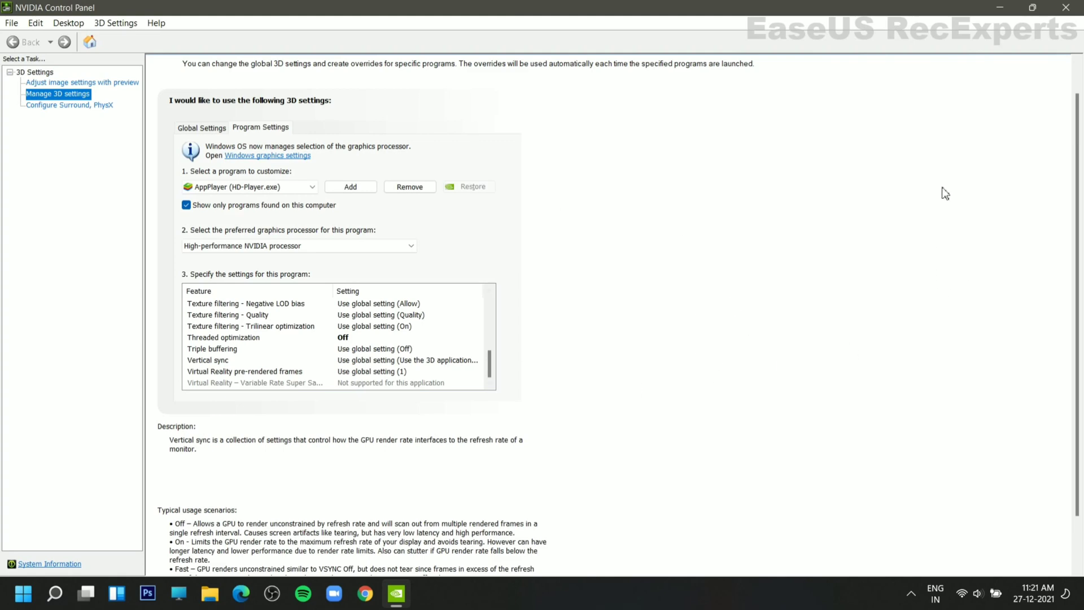
{"action": "left_click", "coordinate": [1066, 8]}
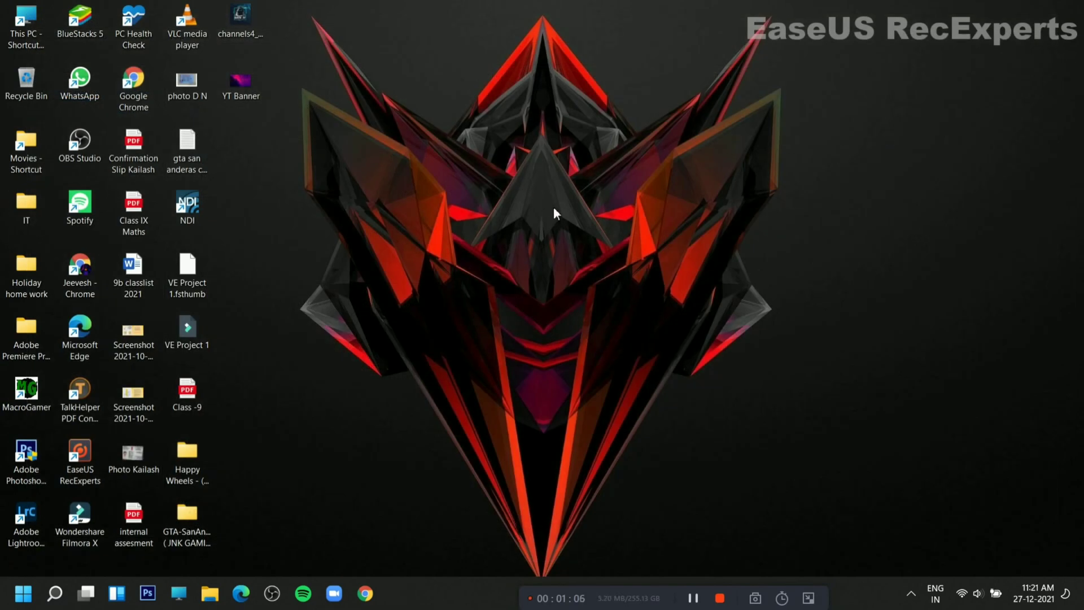
- Look through the This PC shortcut's properties, including its previous versions, and close them
{"action": "left_click", "coordinate": [656, 232]}
{"action": "right_click", "coordinate": [25, 25]}
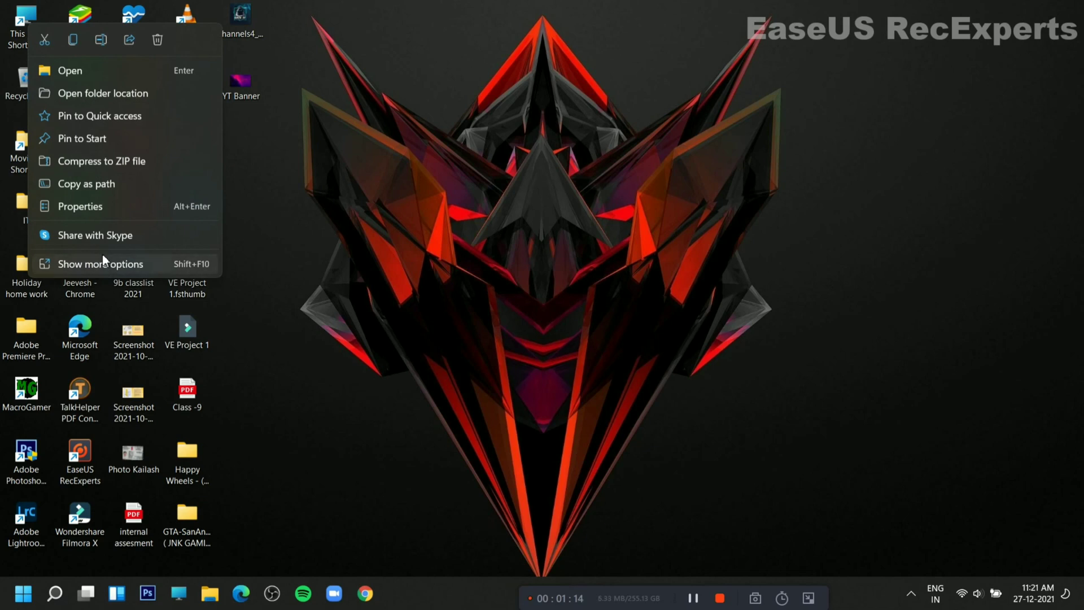
{"action": "left_click", "coordinate": [111, 209]}
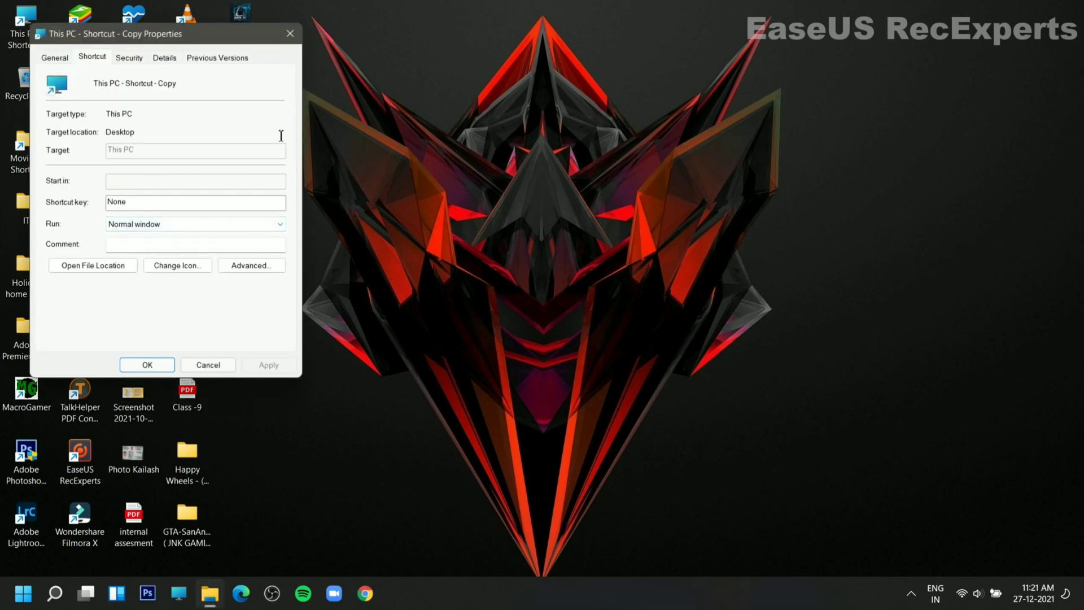
{"action": "left_click", "coordinate": [211, 58]}
{"action": "left_click", "coordinate": [55, 57]}
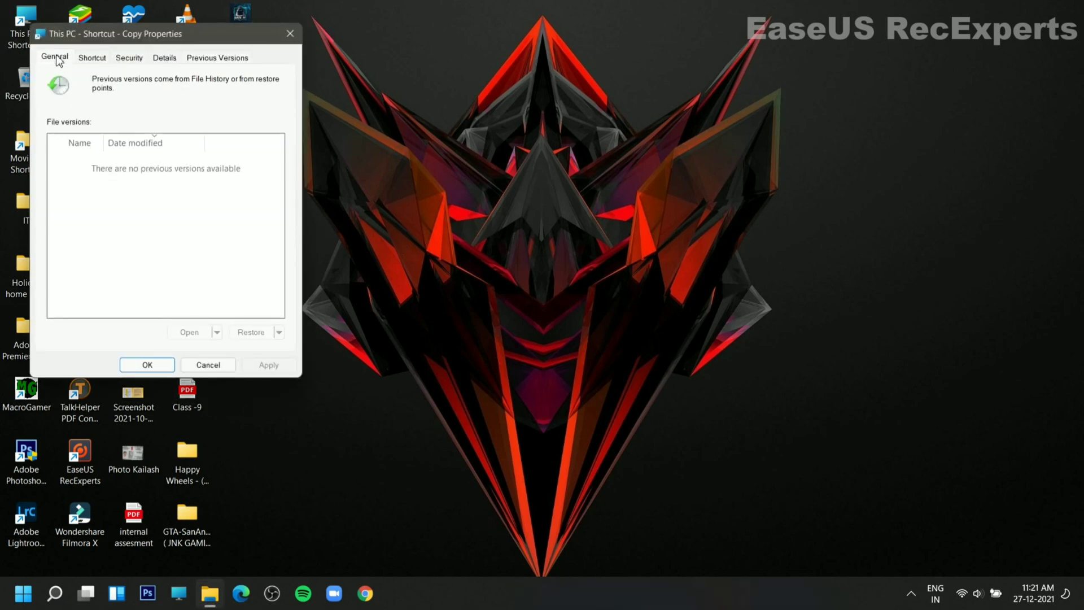
{"action": "left_click", "coordinate": [289, 34]}
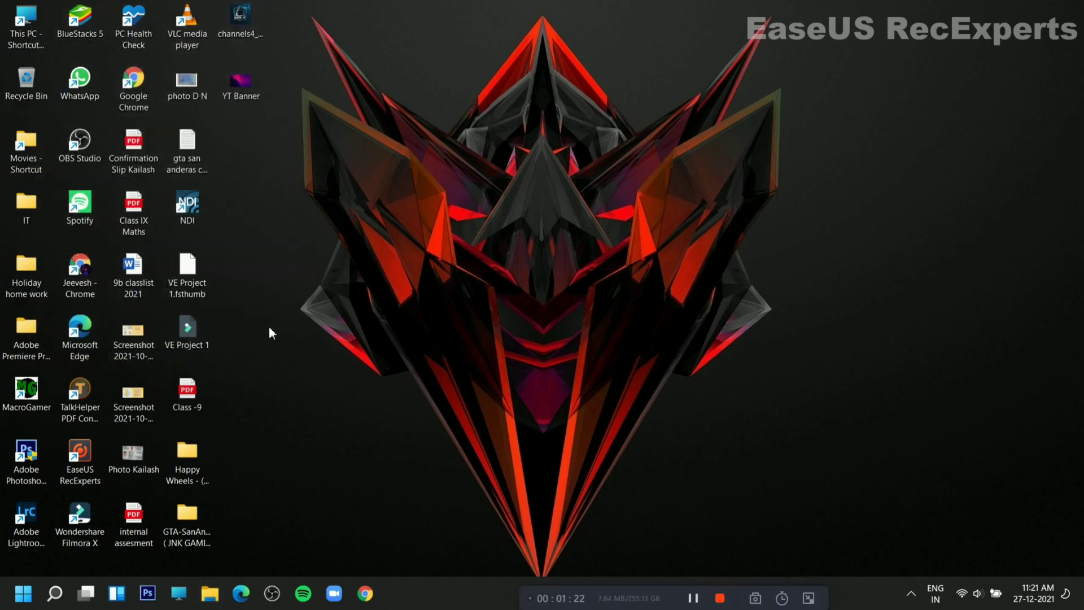
- Search Windows for Control Panel and open it
{"action": "left_click", "coordinate": [25, 601]}
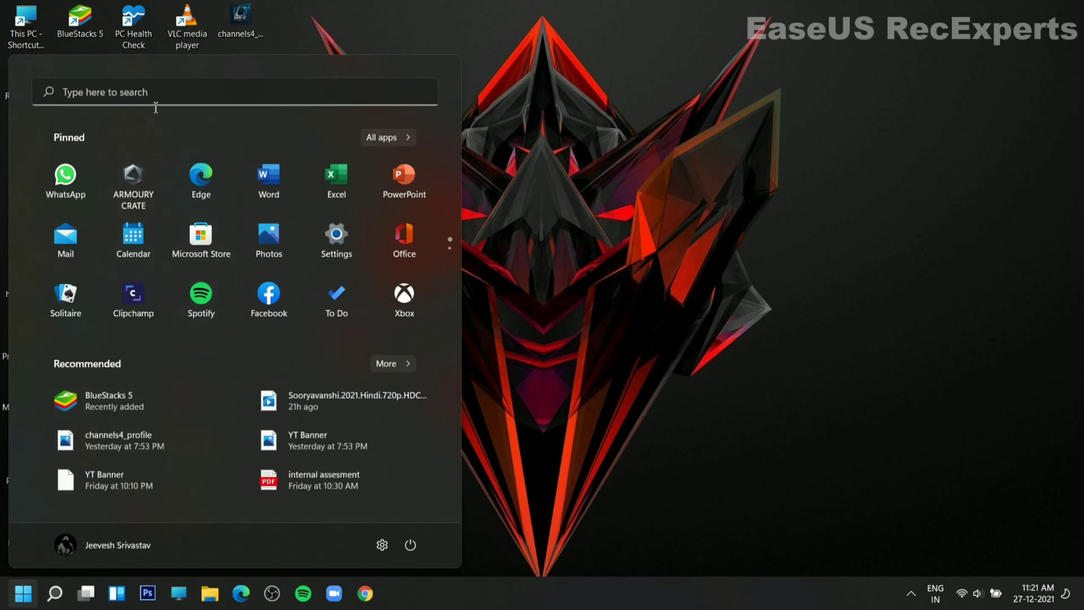
{"action": "left_click", "coordinate": [150, 87]}
{"action": "type", "text": "command Prompt"}
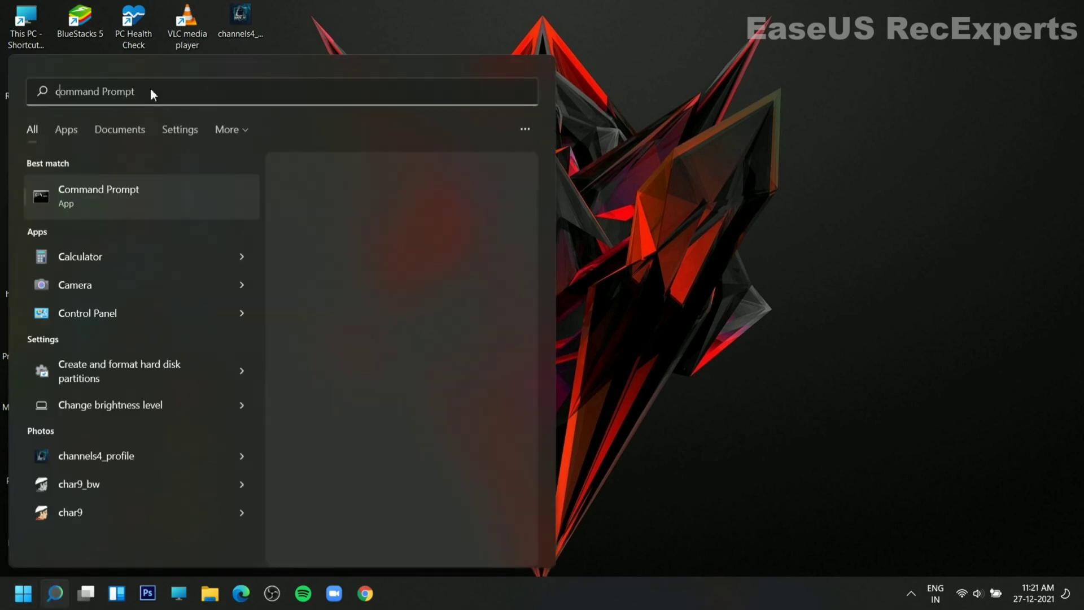
{"action": "type", "text": "control Panel"}
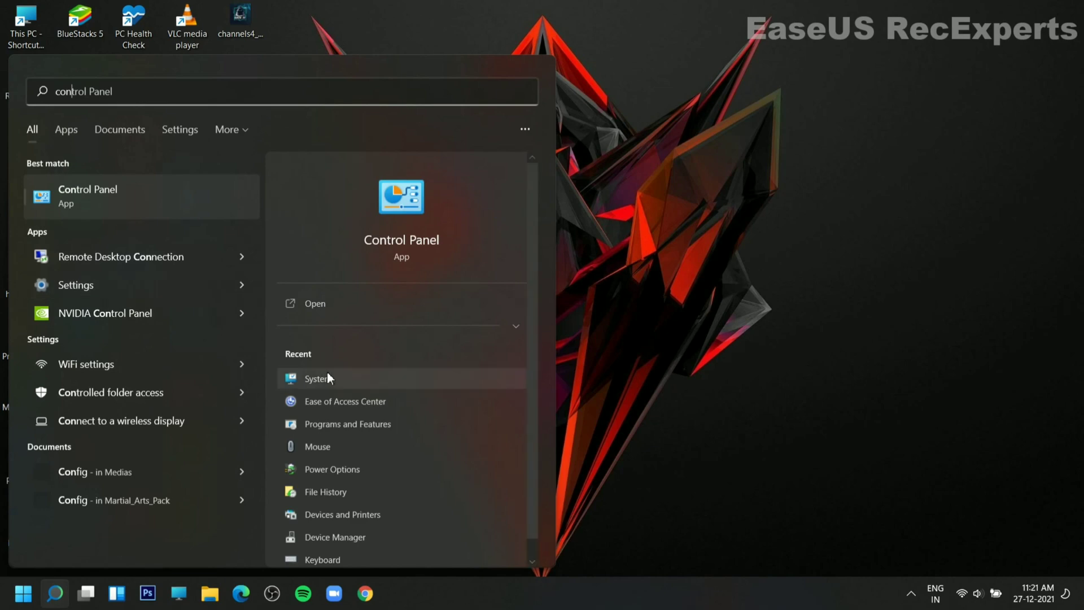
{"action": "left_click", "coordinate": [334, 309]}
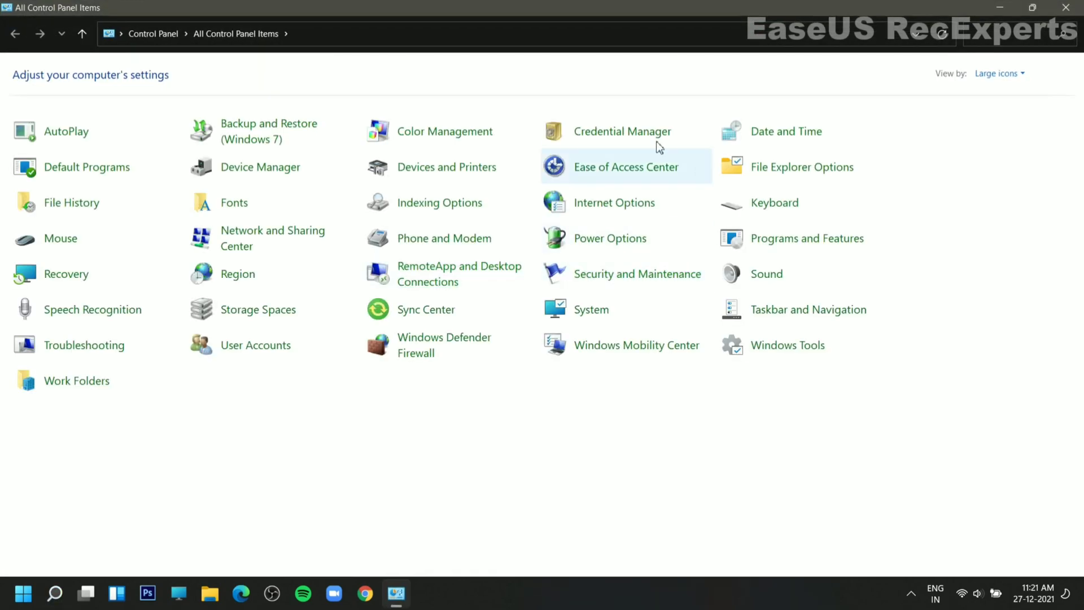
- Open the Mouse Keys setup through the Ease of Access Center's options for making the mouse easier to use
{"action": "left_click", "coordinate": [621, 172]}
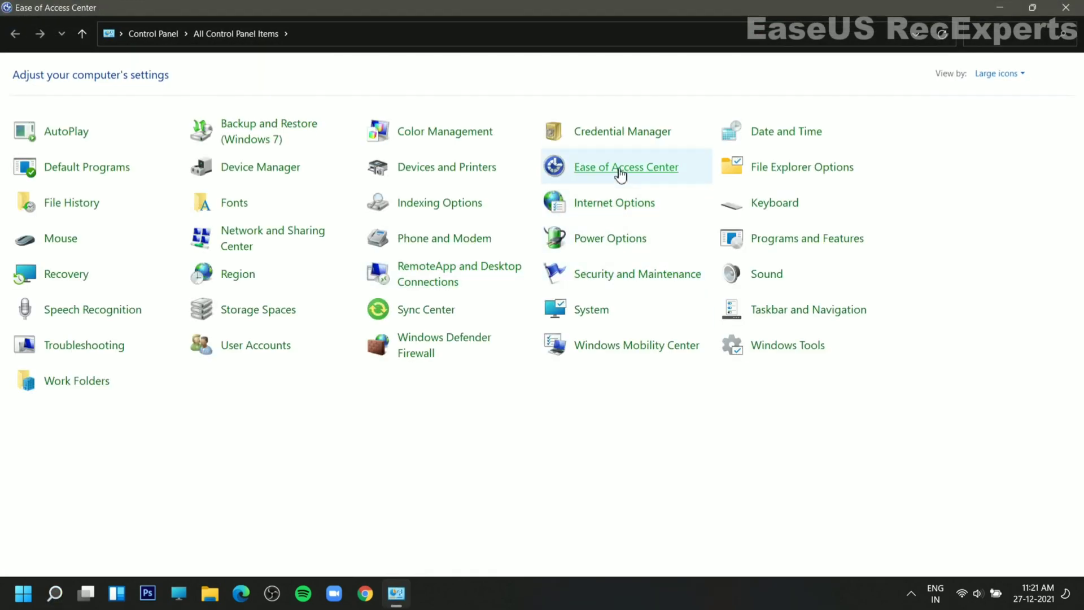
{"action": "scroll", "coordinate": [575, 235], "scroll_direction": "down", "scroll_amount": 1}
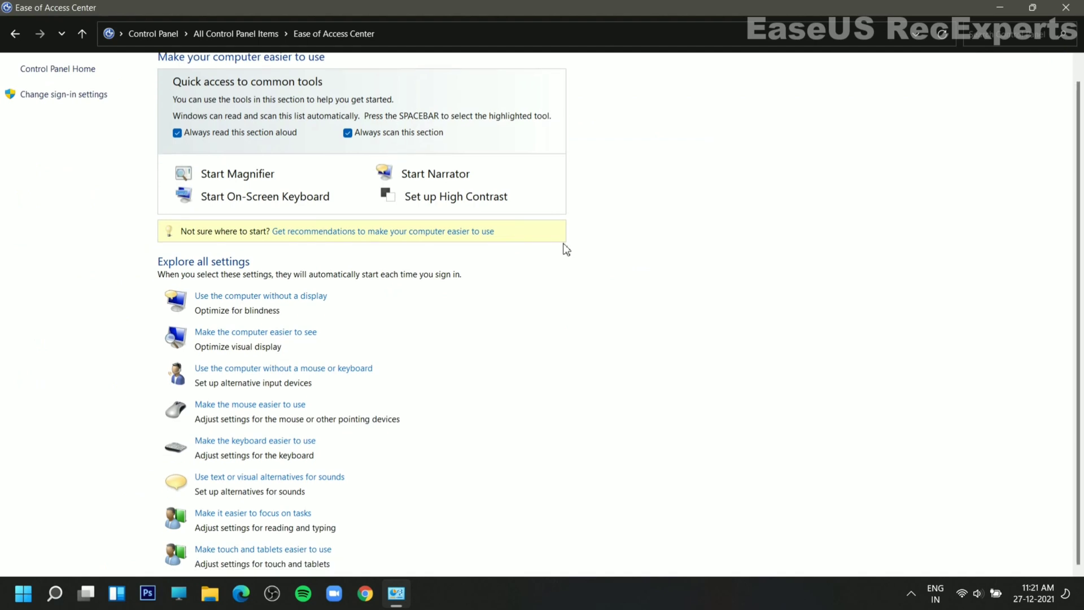
{"action": "left_click", "coordinate": [254, 407]}
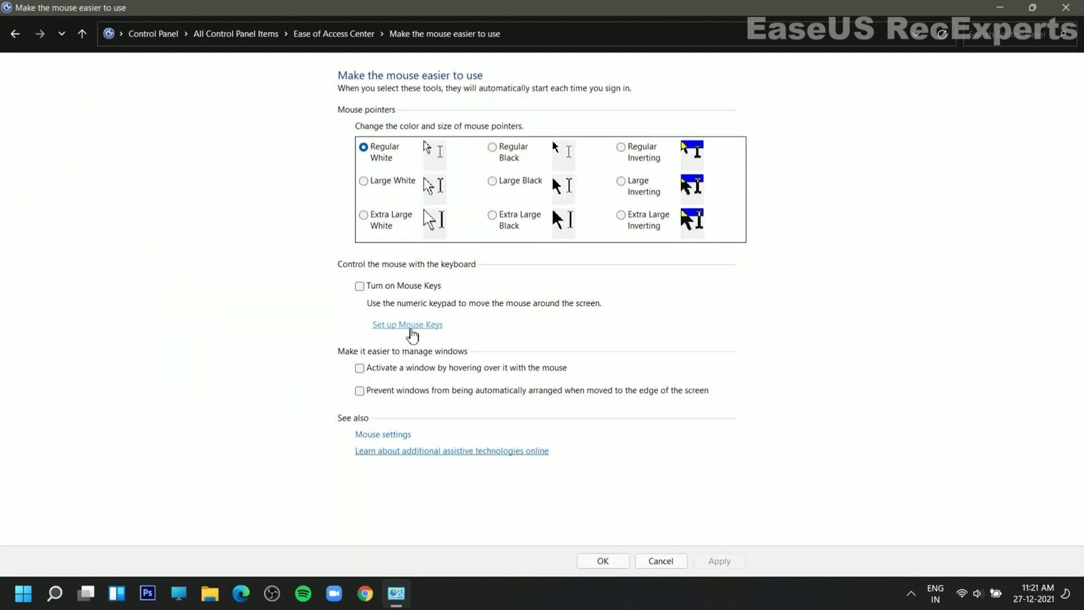
{"action": "left_click", "coordinate": [413, 336]}
- Set Mouse Keys top speed to about one fifth and acceleration to about two fifths of their ranges, apply, and close Control Panel
{"action": "left_click_drag", "start_coordinate": [438, 281], "coordinate": [465, 274]}
{"action": "mouse_move", "coordinate": [520, 320]}
{"action": "left_mouse_down"}
{"action": "mouse_move", "coordinate": [426, 319]}
{"action": "mouse_move", "coordinate": [510, 334]}
{"action": "left_mouse_up"}
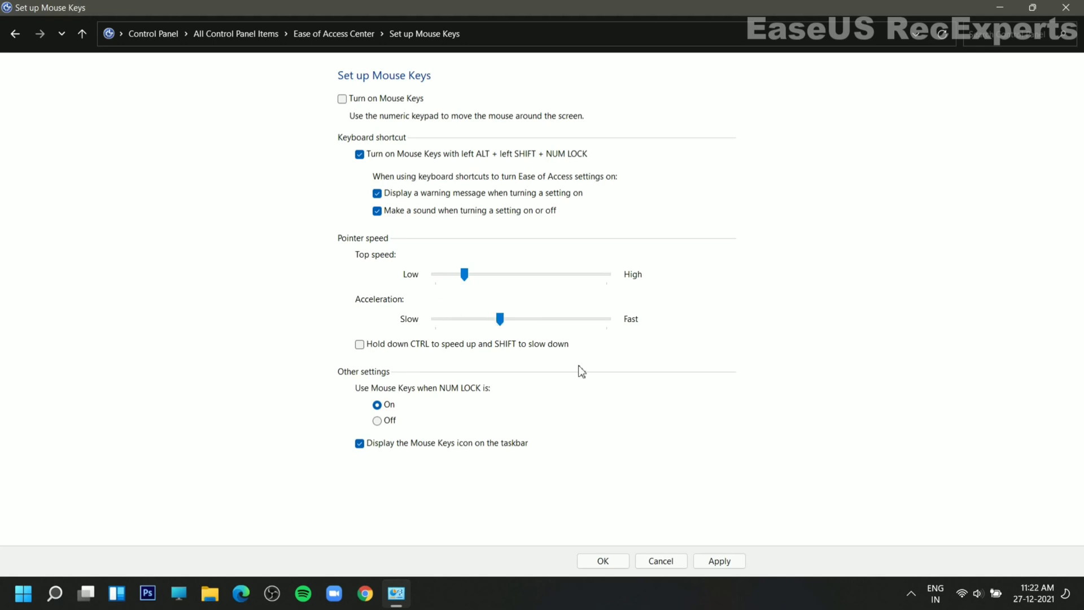
{"action": "left_click", "coordinate": [725, 562]}
{"action": "left_click", "coordinate": [598, 562]}
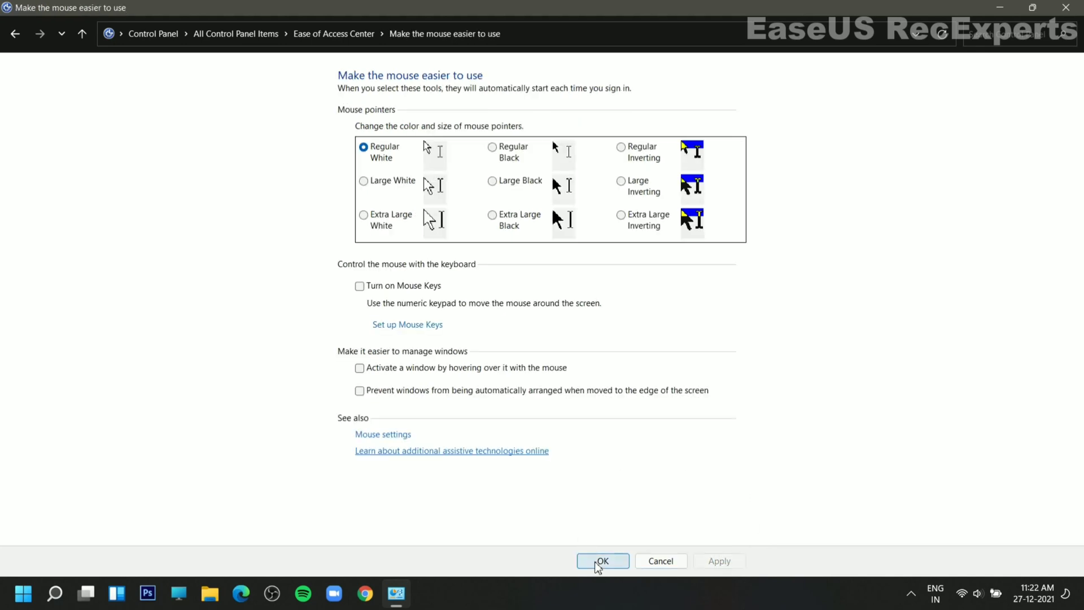
{"action": "left_click", "coordinate": [1080, 7]}
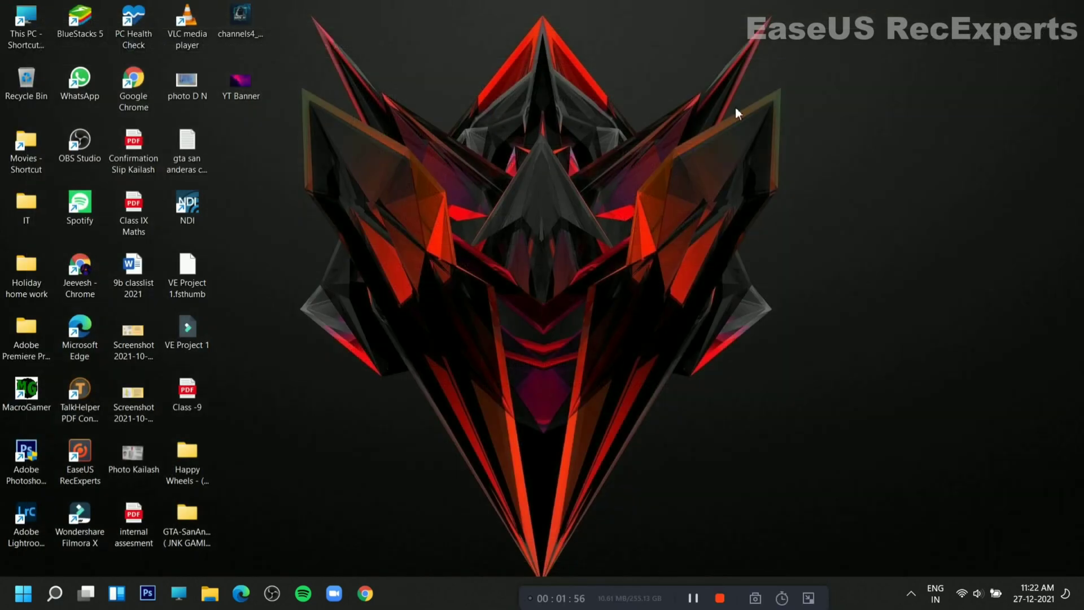
{"action": "right_click", "coordinate": [538, 170]}
{"action": "left_click", "coordinate": [547, 175]}
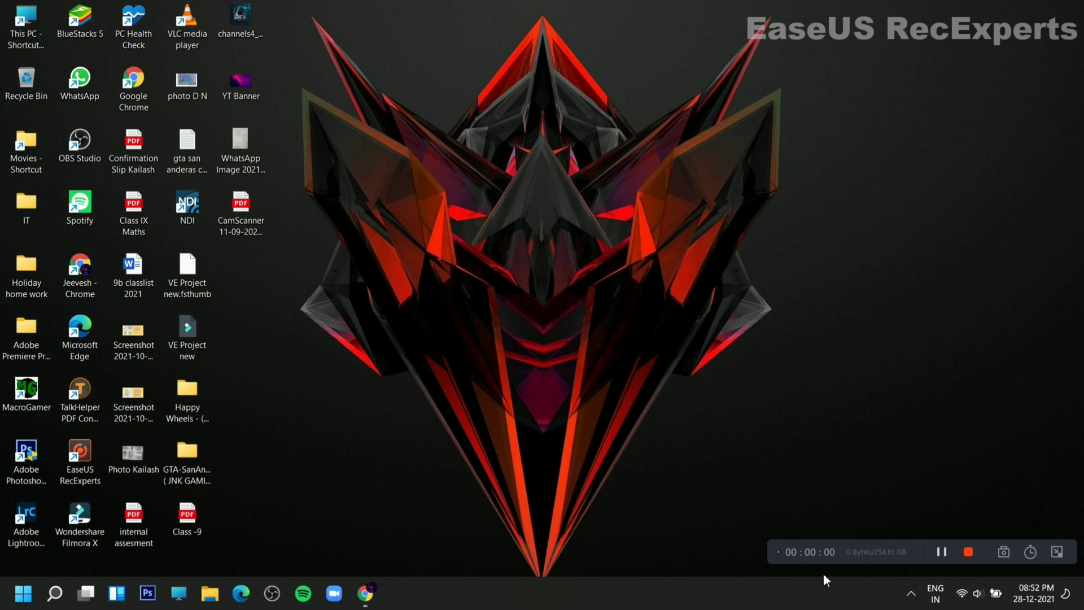
- Search Windows for the Graphics settings, open them and look over the list of apps with custom options
{"action": "left_click", "coordinate": [54, 594]}
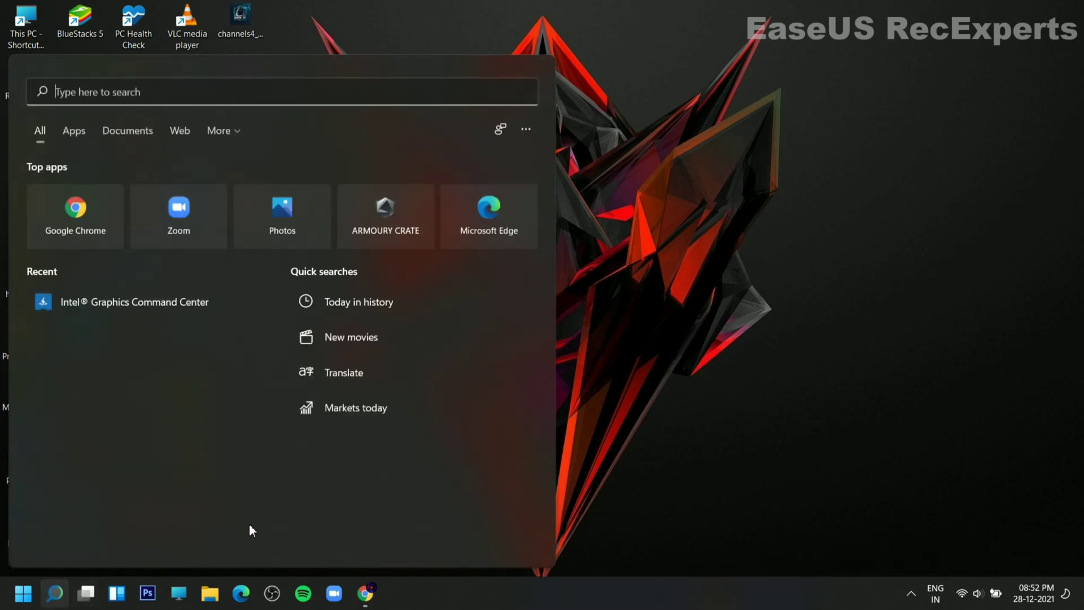
{"action": "type", "text": "graphi"}
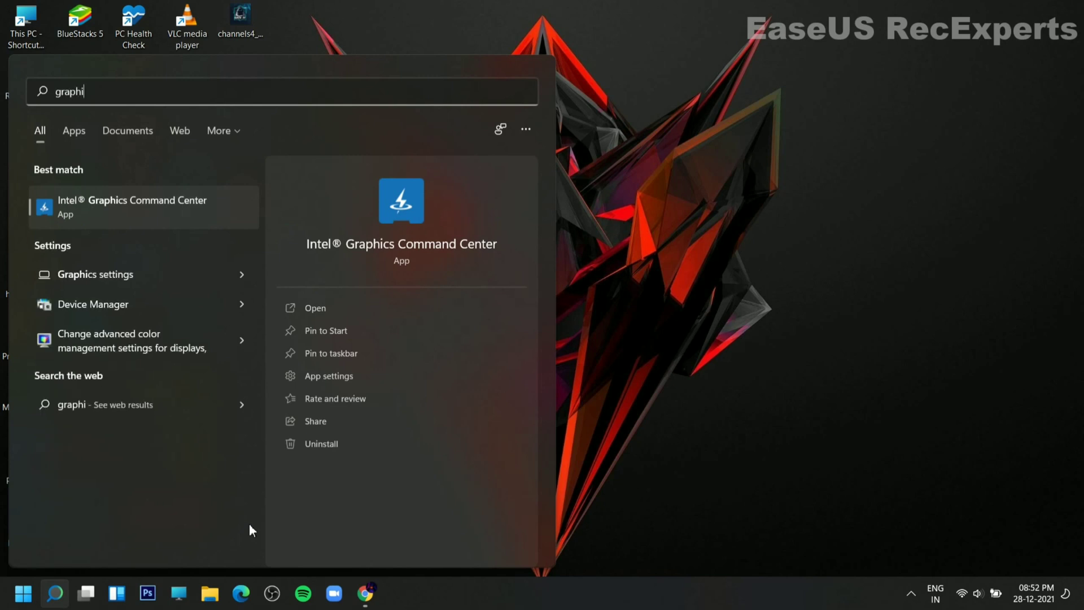
{"action": "type", "text": "c"}
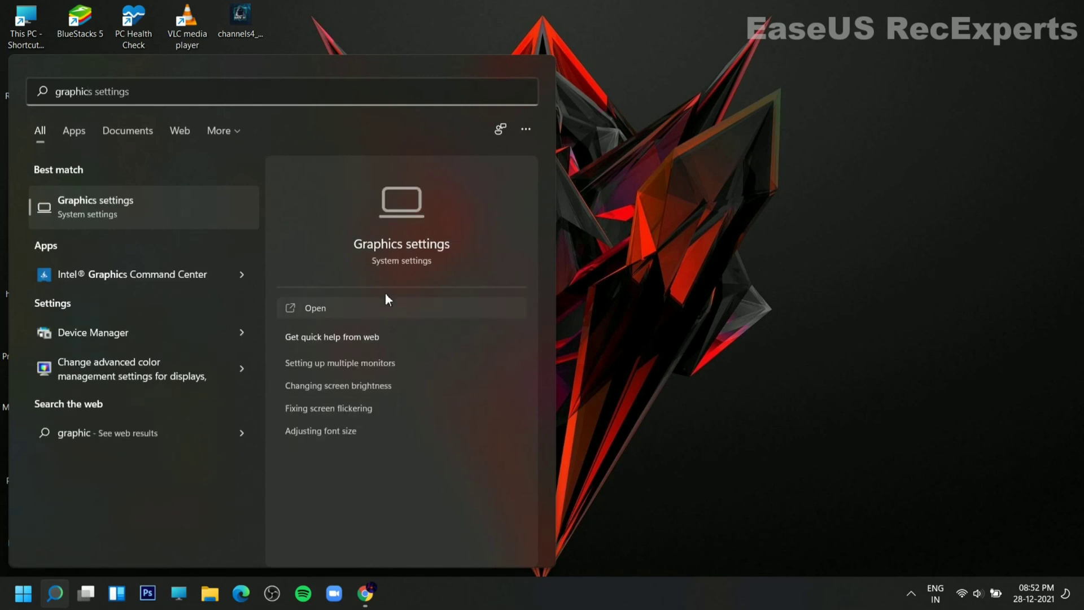
{"action": "left_click", "coordinate": [355, 310]}
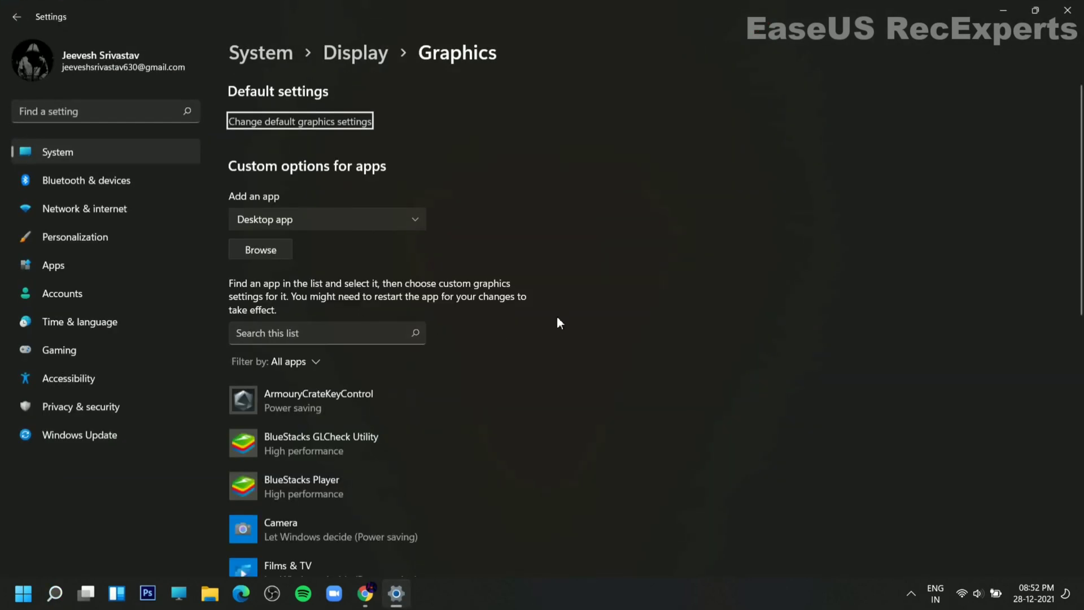
{"action": "scroll", "coordinate": [437, 357], "scroll_direction": "down", "scroll_amount": 1}
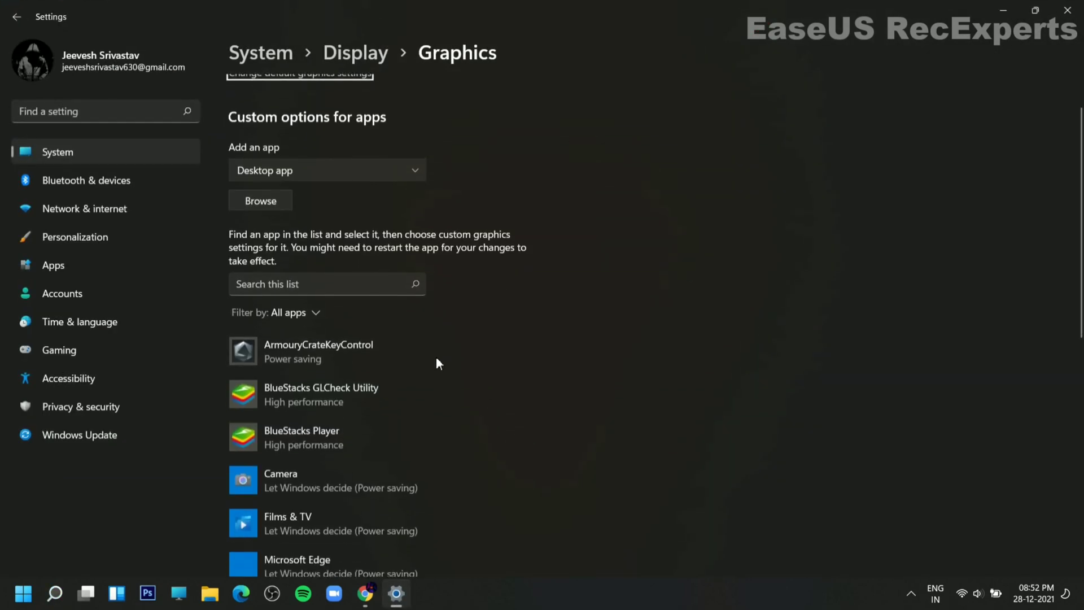
{"action": "scroll", "coordinate": [294, 424], "scroll_direction": "down", "scroll_amount": 1}
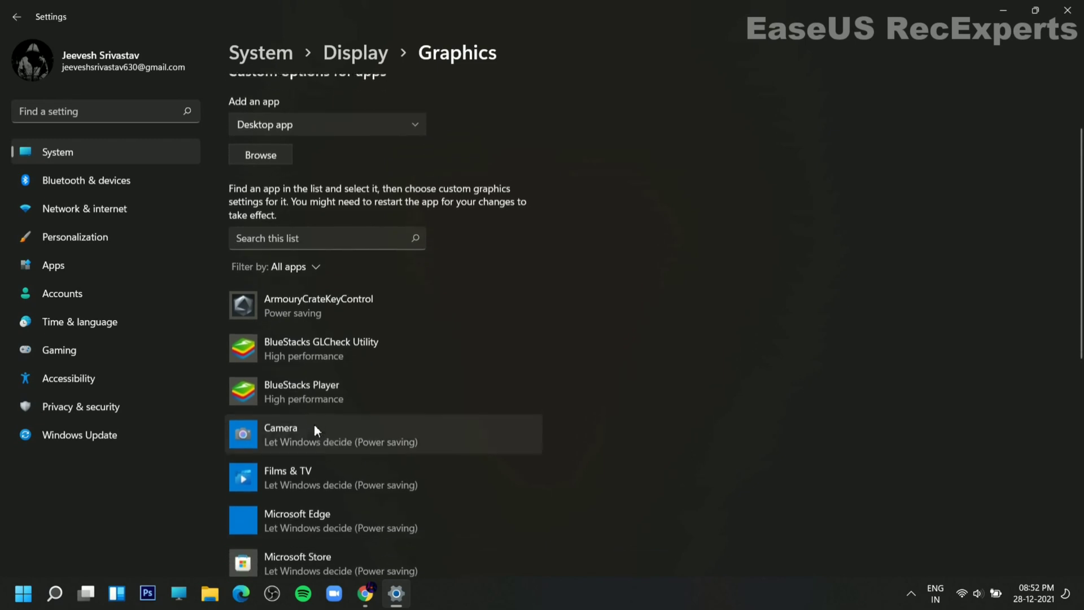
{"action": "scroll", "coordinate": [311, 394], "scroll_direction": "up", "scroll_amount": 2}
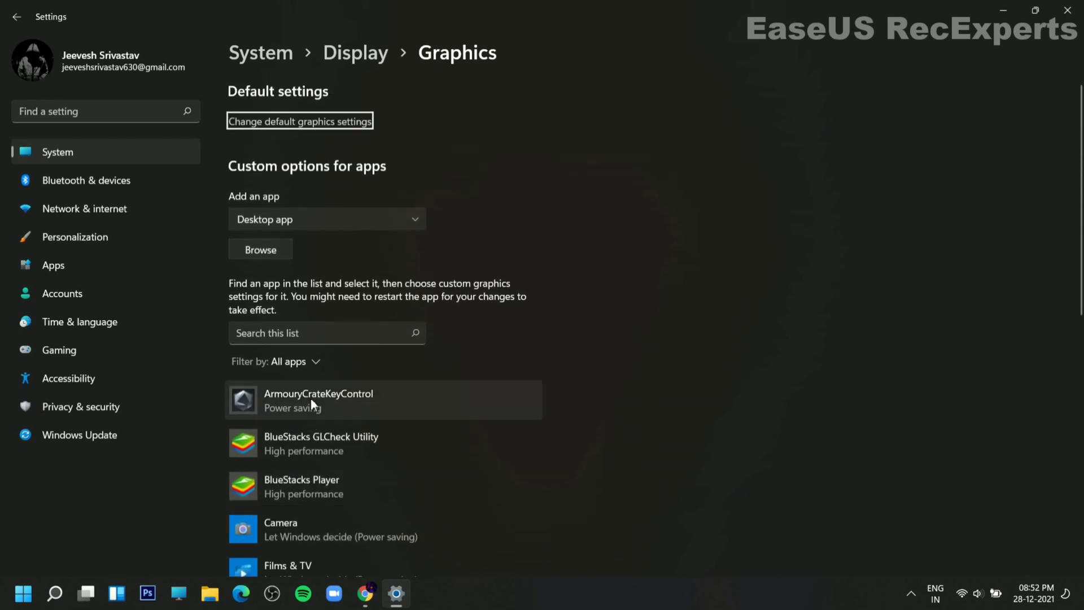
- Try to add HD-Player from C:\Program Files\BlueStacks_nxt as a desktop app with custom graphics options
{"action": "left_click", "coordinate": [276, 250]}
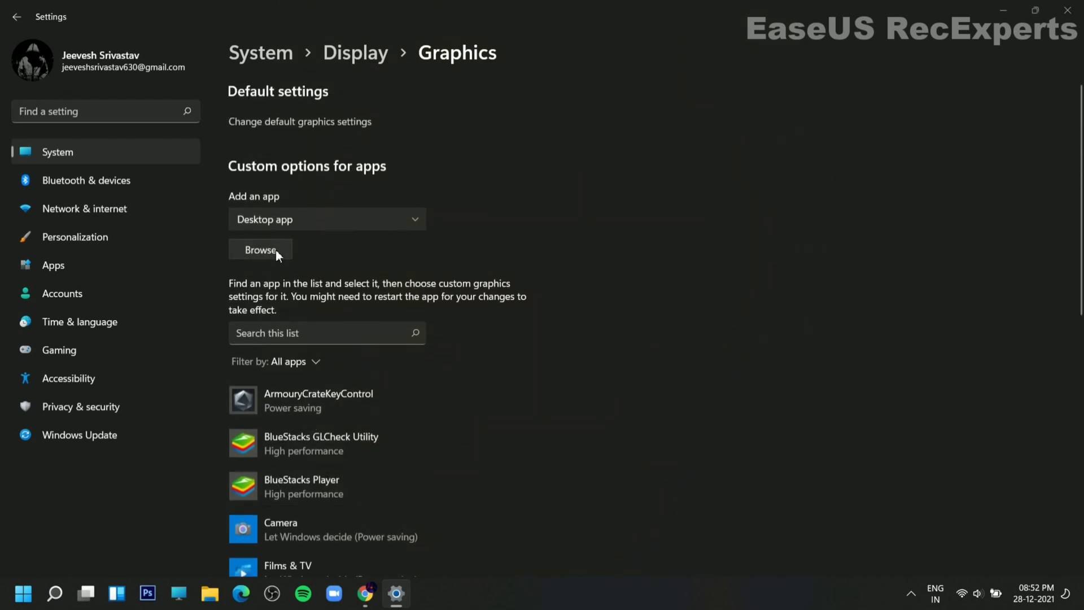
{"action": "scroll", "coordinate": [277, 163], "scroll_direction": "down", "scroll_amount": 5}
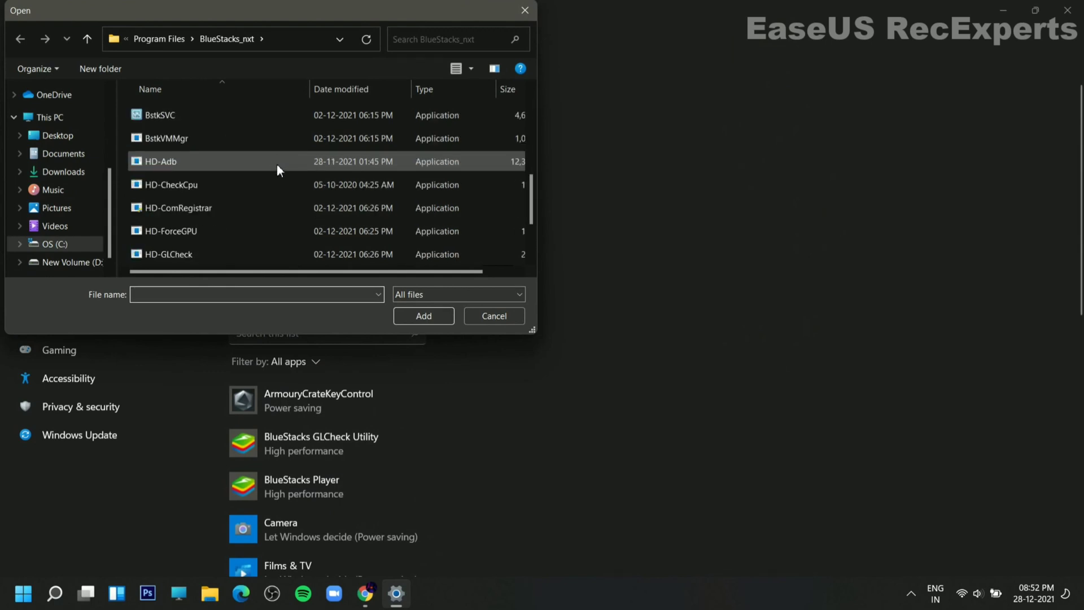
{"action": "left_click", "coordinate": [282, 38]}
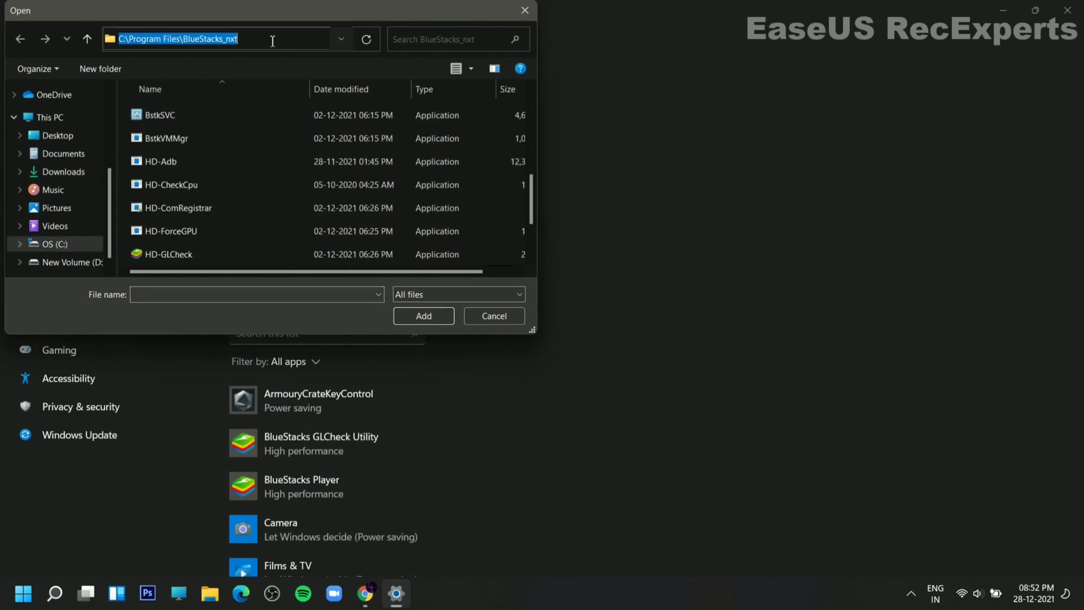
{"action": "left_click", "coordinate": [117, 41]}
{"action": "left_click_drag", "start_coordinate": [242, 38], "coordinate": [200, 39]}
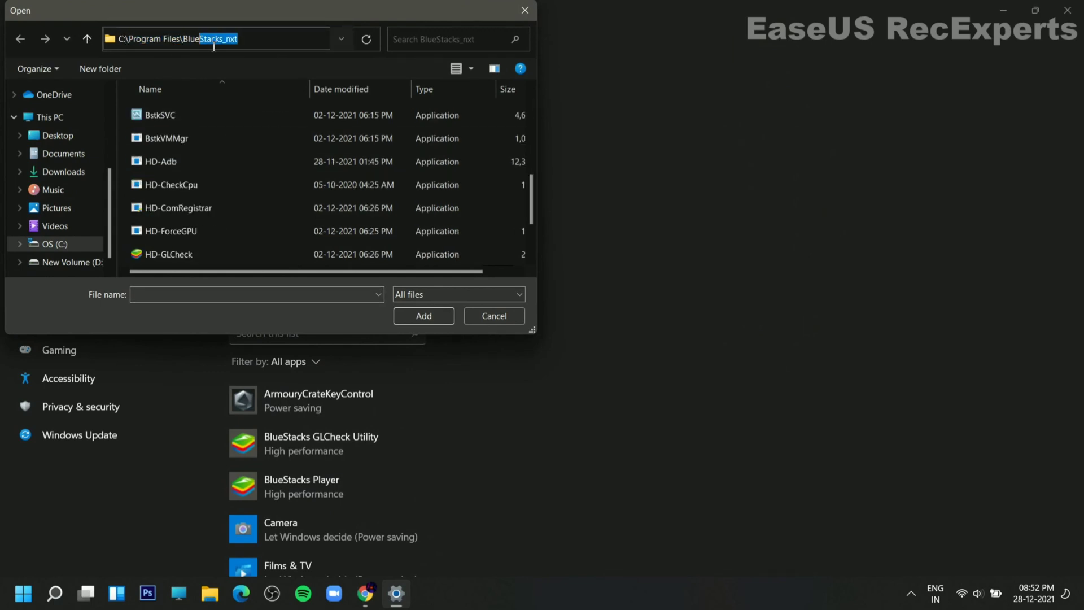
{"action": "left_click", "coordinate": [267, 41]}
{"action": "scroll", "coordinate": [296, 184], "scroll_direction": "down", "scroll_amount": 2}
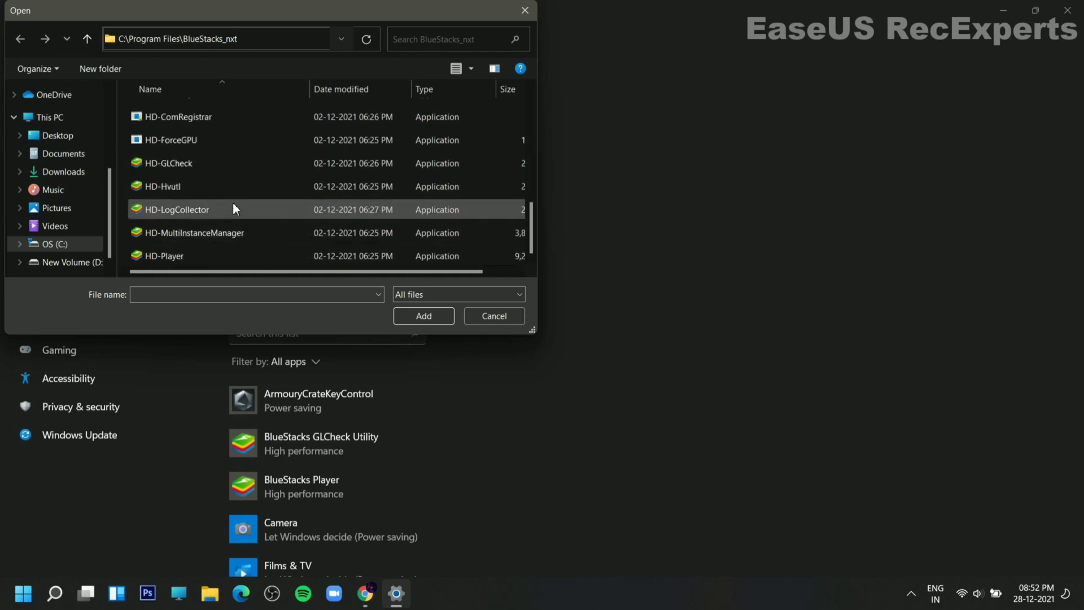
{"action": "left_click", "coordinate": [176, 255]}
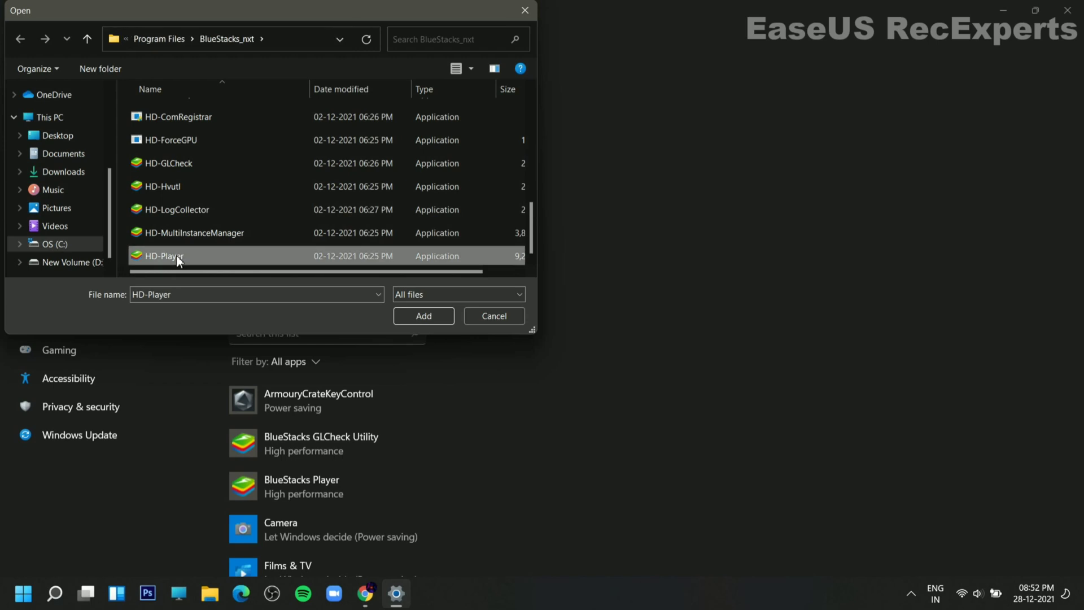
{"action": "left_click", "coordinate": [418, 317]}
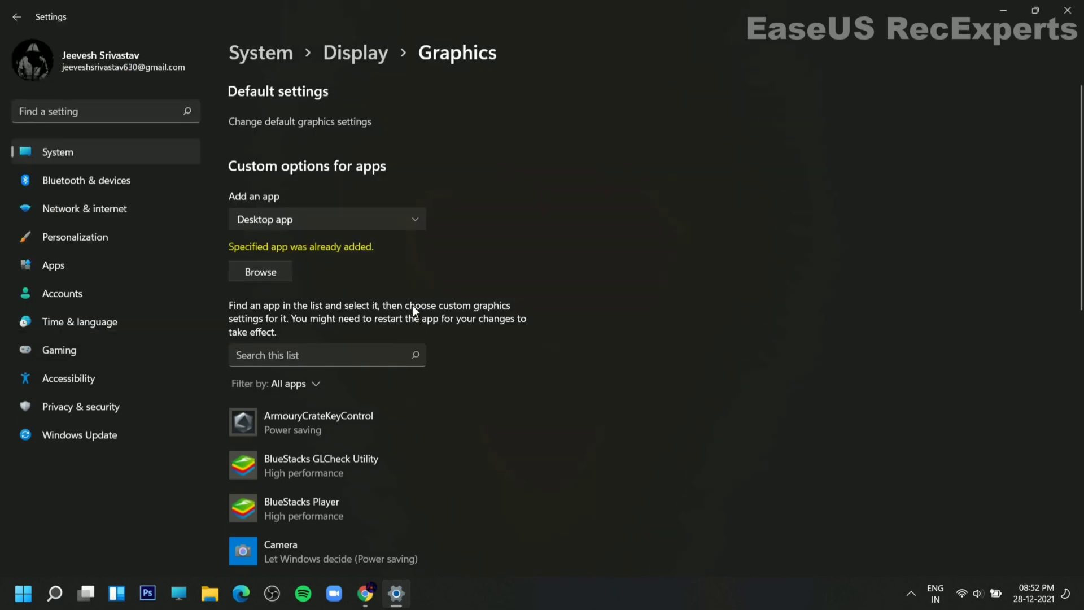
- Save BlueStacks Player's graphics preference as High performance and close Settings
{"action": "scroll", "coordinate": [315, 390], "scroll_direction": "down", "scroll_amount": 3}
{"action": "left_click", "coordinate": [301, 403]}
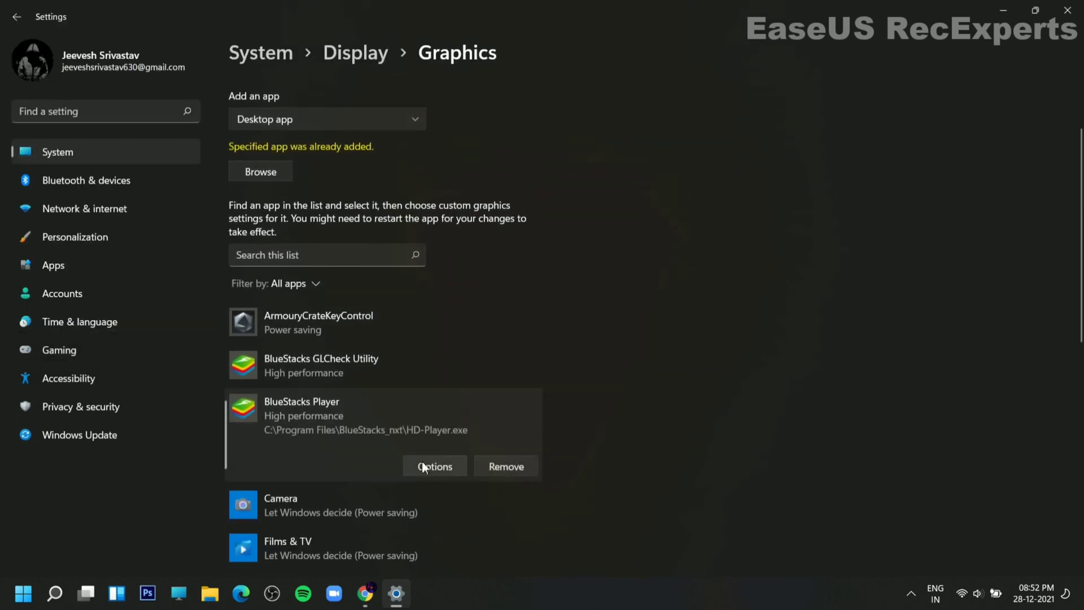
{"action": "left_click", "coordinate": [421, 461]}
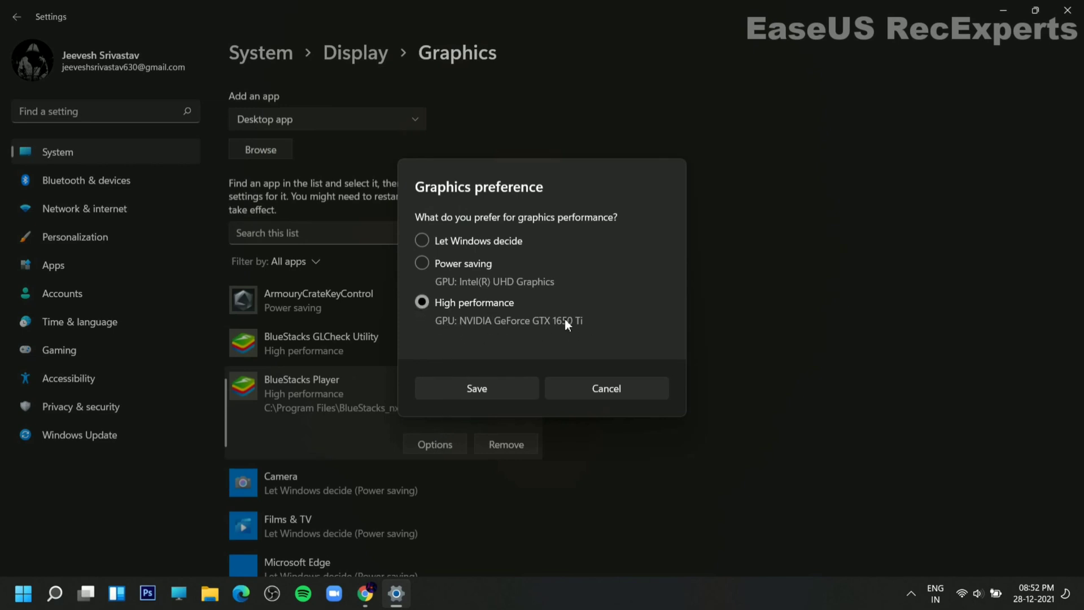
{"action": "left_click", "coordinate": [492, 389]}
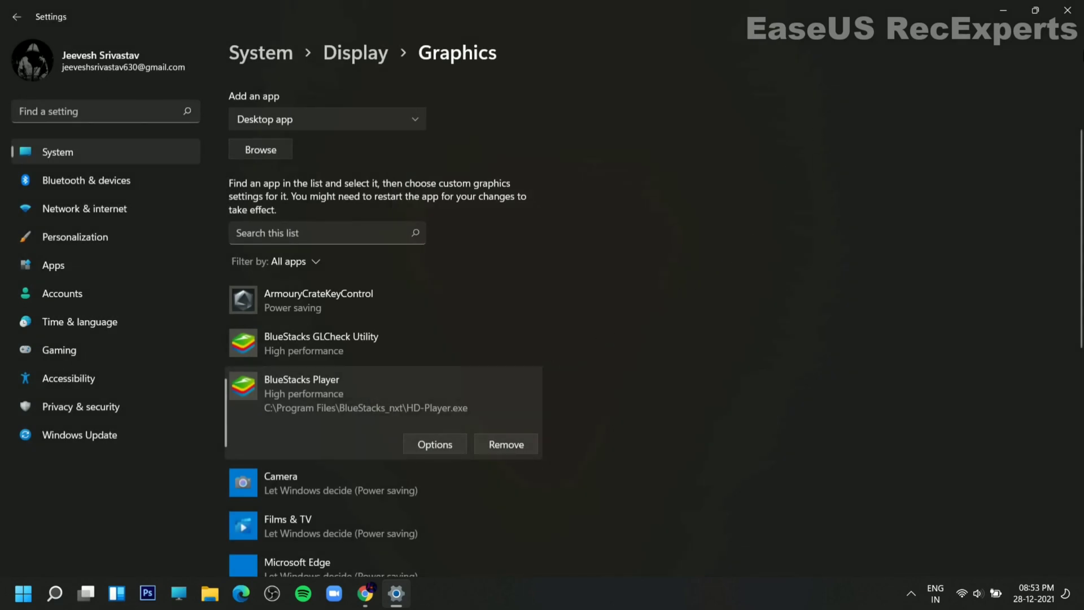
{"action": "left_click", "coordinate": [1067, 10]}
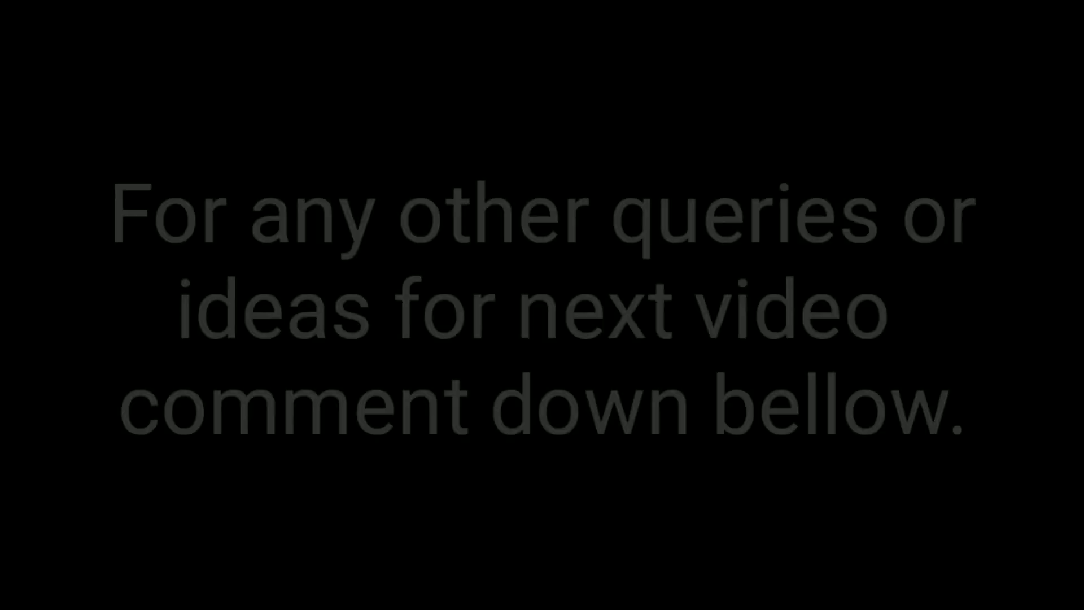